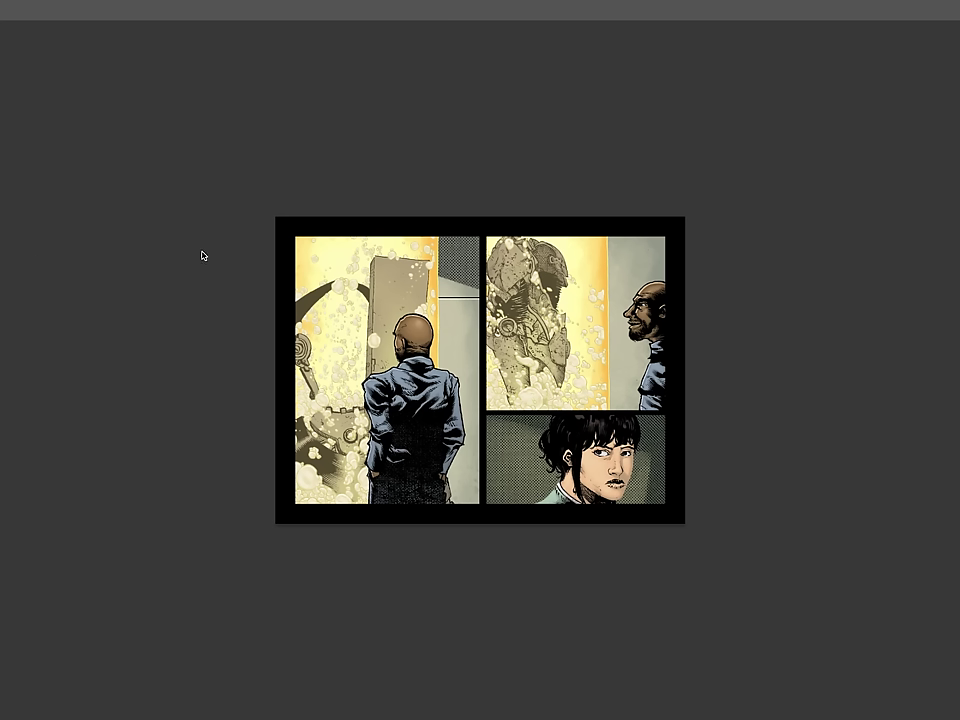
# Step: Bring the hidden panels back and choose the _dry block brush tool preset
pyautogui.press('Tab')
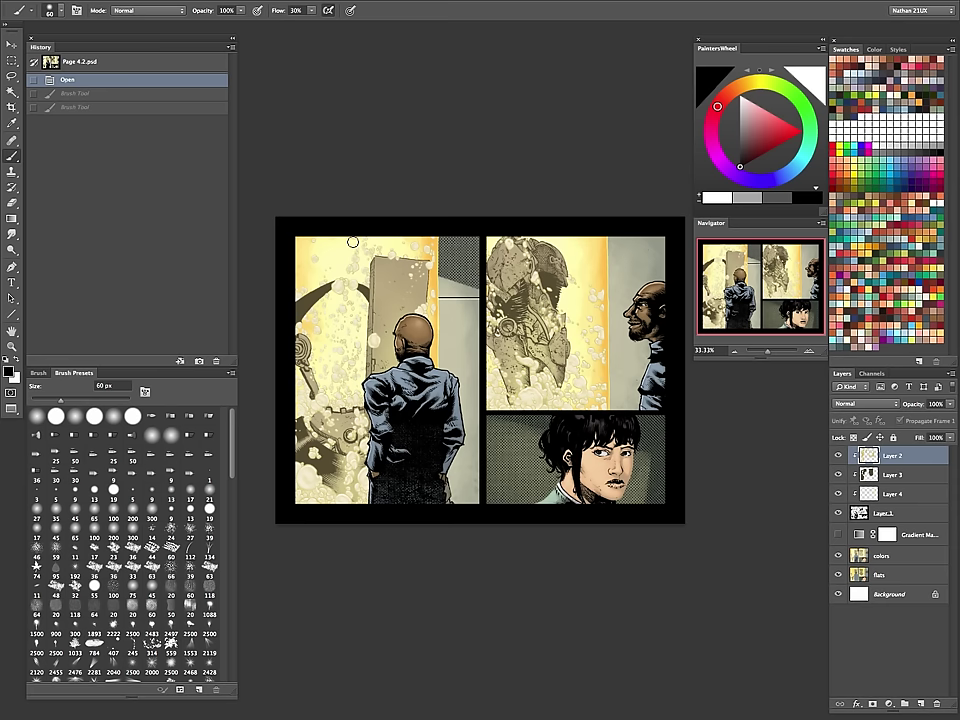
pyautogui.click(8, 8)
pyautogui.scroll(10, 105, 115)
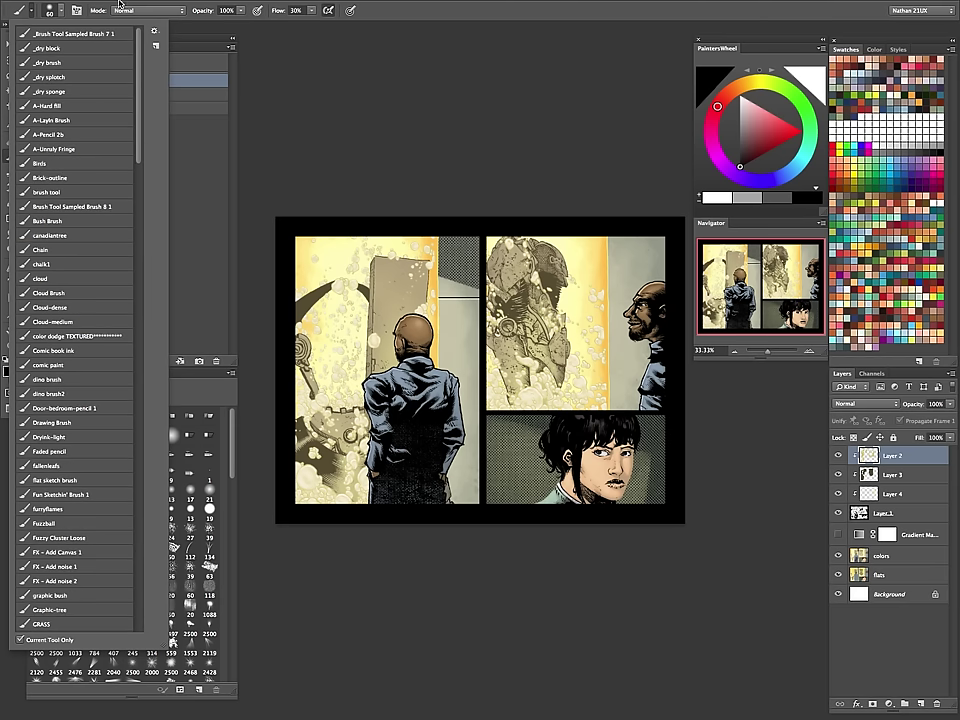
pyautogui.click(78, 49)
pyautogui.click(381, 22)
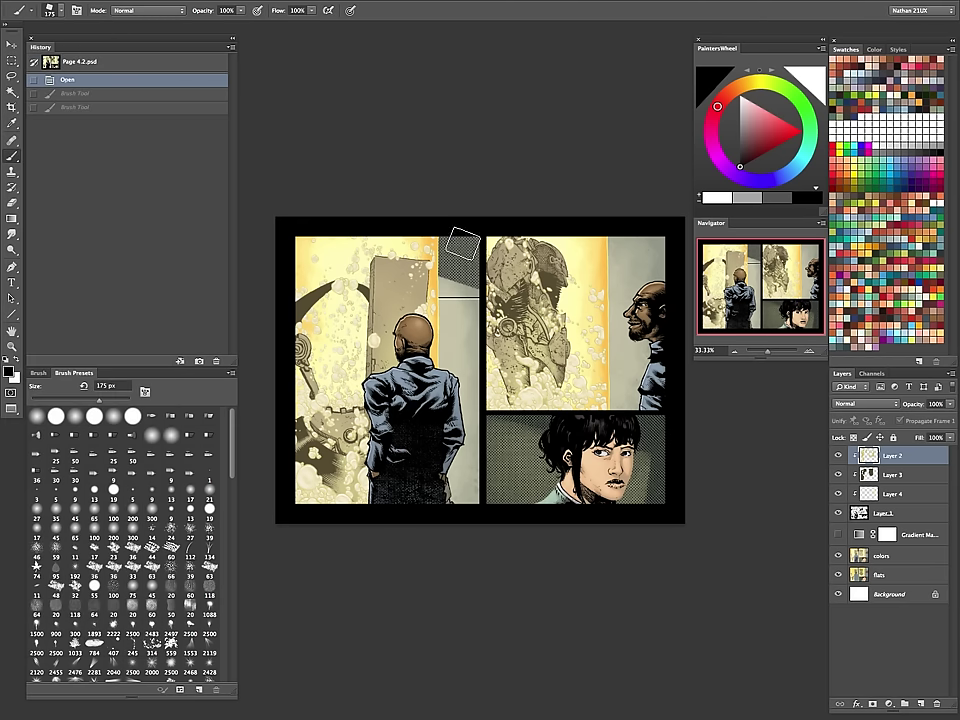
# Step: Add a new layer above Layer 2 with default settings and fill it with white
pyautogui.hotkey('ctrl', 'shift', 'n')
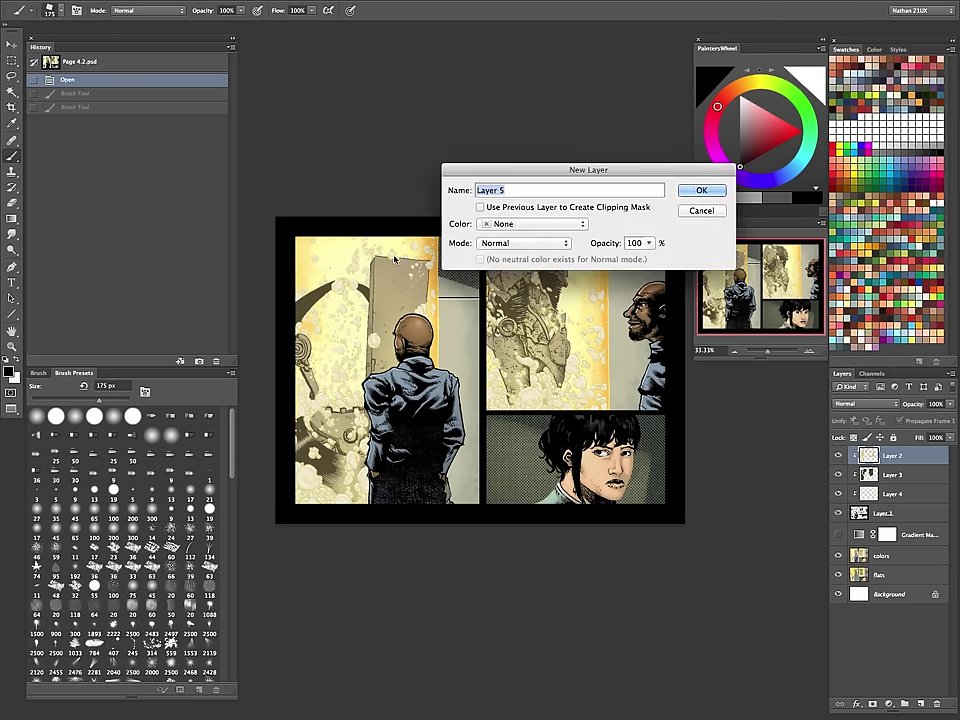
pyautogui.press('Return')
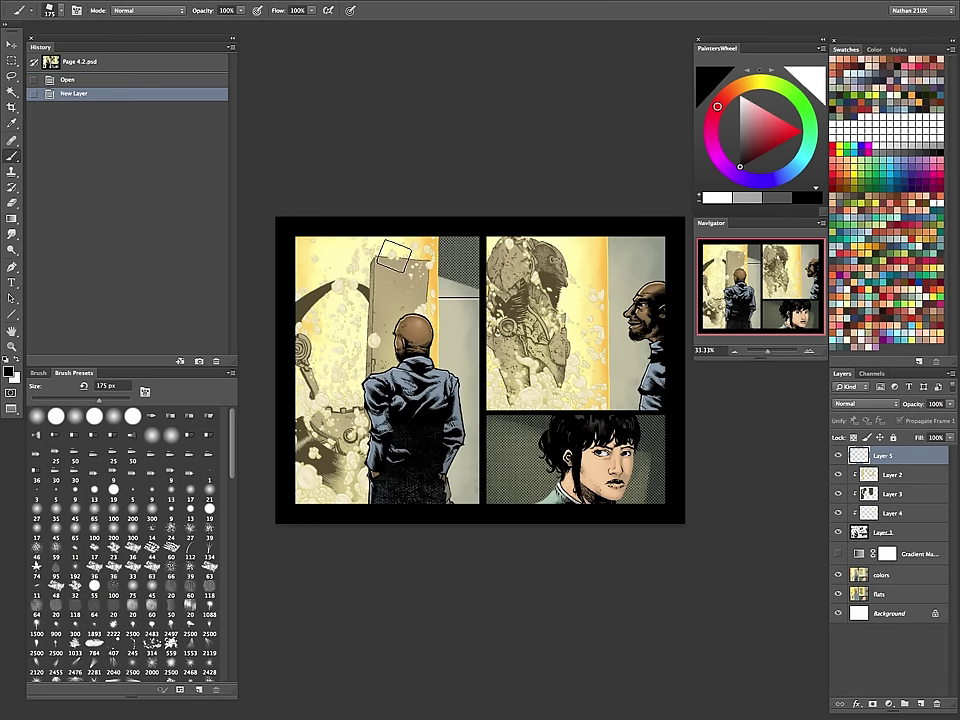
pyautogui.hotkey('ctrl', 'BackSpace')
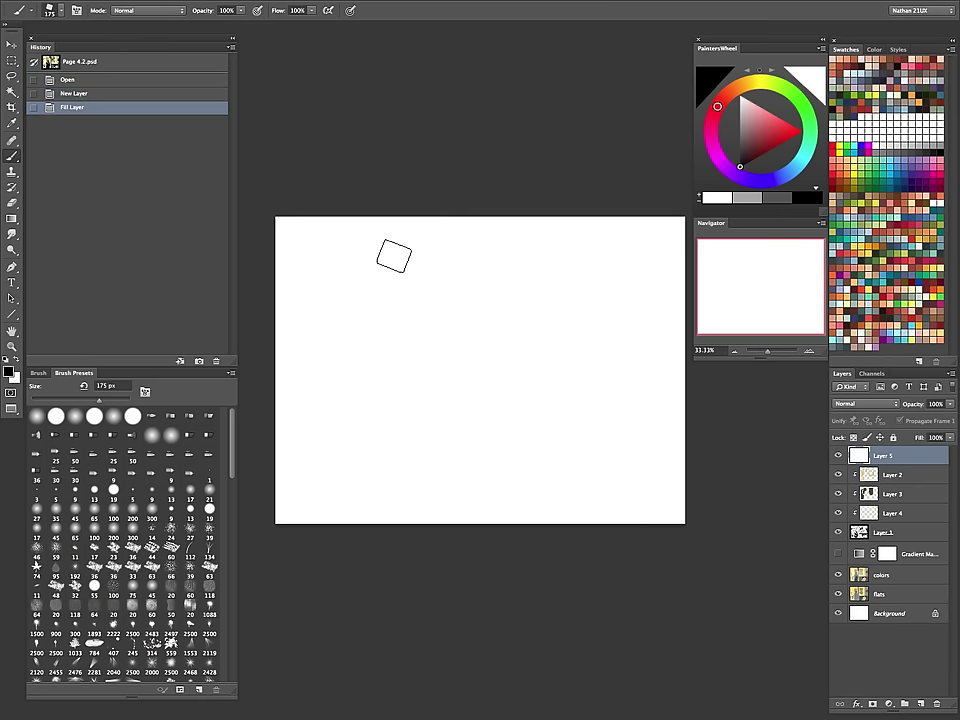
# Step: Pick a brown swatch and paint several overlapping test strokes in the middle of the white layer
pyautogui.click(880, 244)
pyautogui.moveTo(420, 290)
pyautogui.mouseDown()
pyautogui.moveTo(484, 310)
pyautogui.moveTo(465, 305)
pyautogui.mouseUp()
pyautogui.moveTo(505, 320)
pyautogui.mouseDown()
pyautogui.moveTo(514, 317)
pyautogui.moveTo(470, 400)
pyautogui.mouseUp()
pyautogui.moveTo(440, 330); pyautogui.dragTo(418, 381)
pyautogui.moveTo(390, 340); pyautogui.dragTo(370, 420)
pyautogui.moveTo(400, 345)
pyautogui.mouseDown()
pyautogui.moveTo(409, 407)
pyautogui.moveTo(488, 390)
pyautogui.mouseUp()
pyautogui.moveTo(475, 410); pyautogui.dragTo(540, 430)
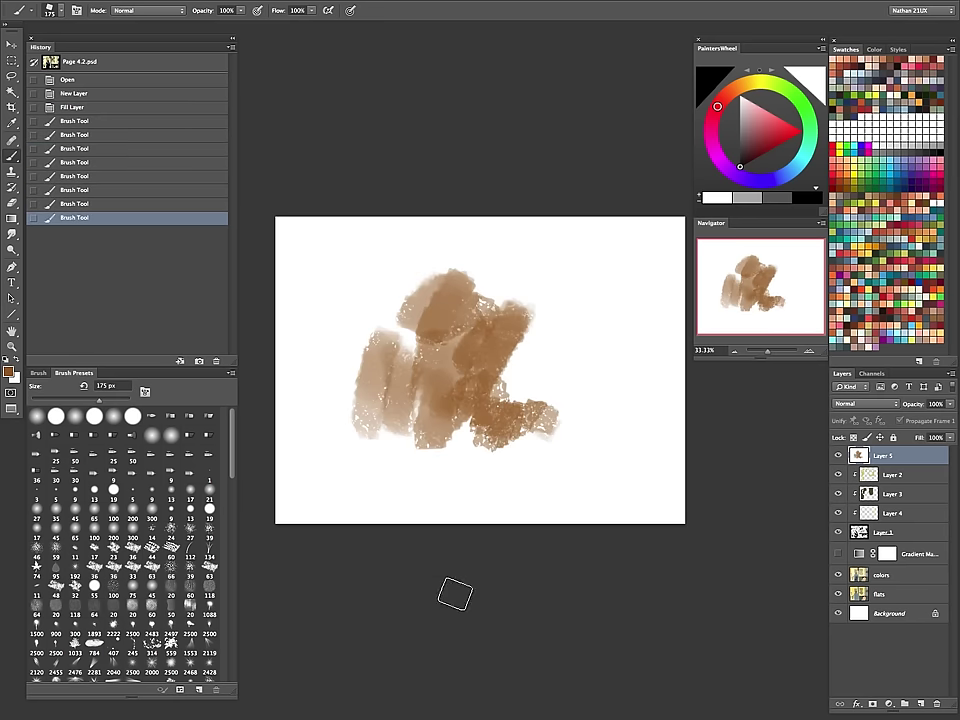
# Step: Hide the layer with the test strokes and examine the textures in the comic panels up close
pyautogui.click(838, 455)
pyautogui.press('z')
pyautogui.moveTo(458, 357); pyautogui.dragTo(506, 342)
pyautogui.moveTo(592, 465); pyautogui.dragTo(548, 465)
pyautogui.moveTo(608, 503); pyautogui.dragTo(495, 431)
pyautogui.moveTo(645, 266); pyautogui.dragTo(700, 264)
pyautogui.moveTo(578, 586); pyautogui.dragTo(579, 581)
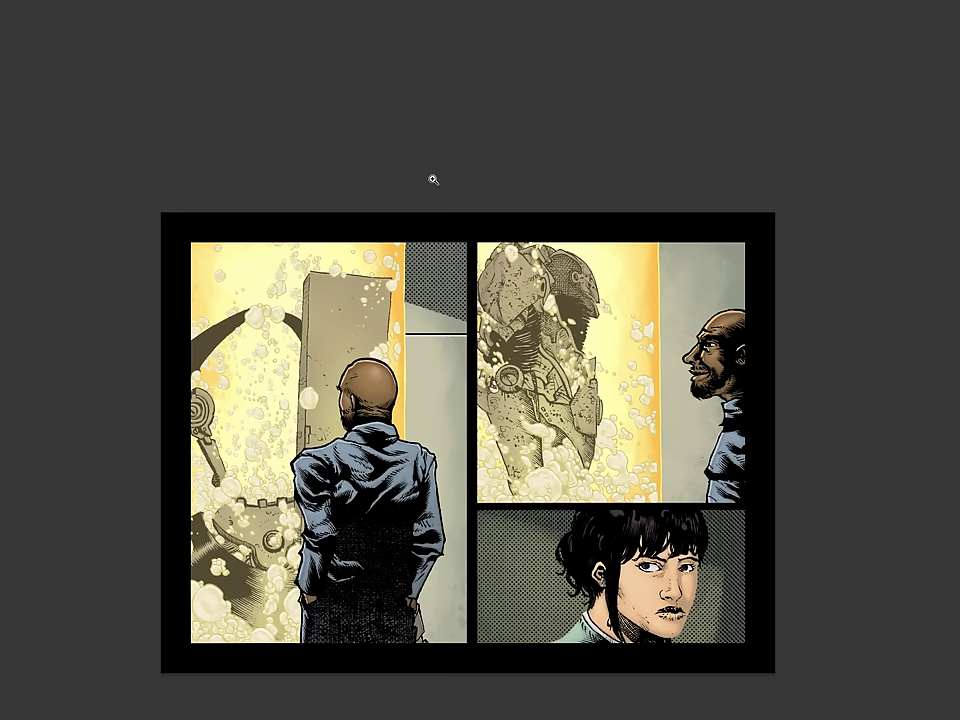
pyautogui.click(441, 180)
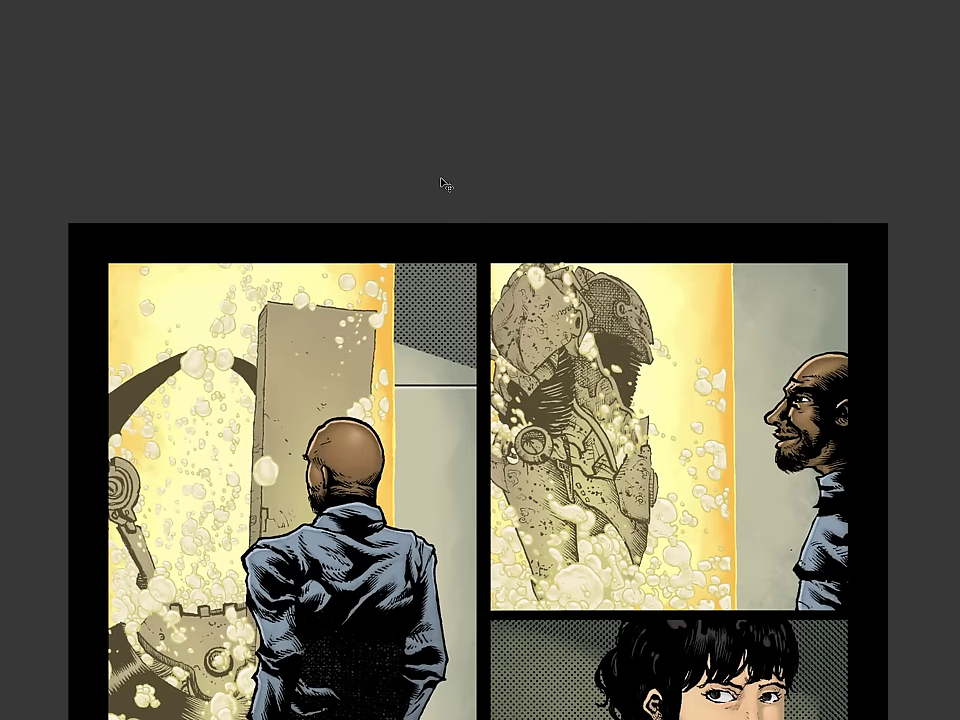
pyautogui.click(441, 182)
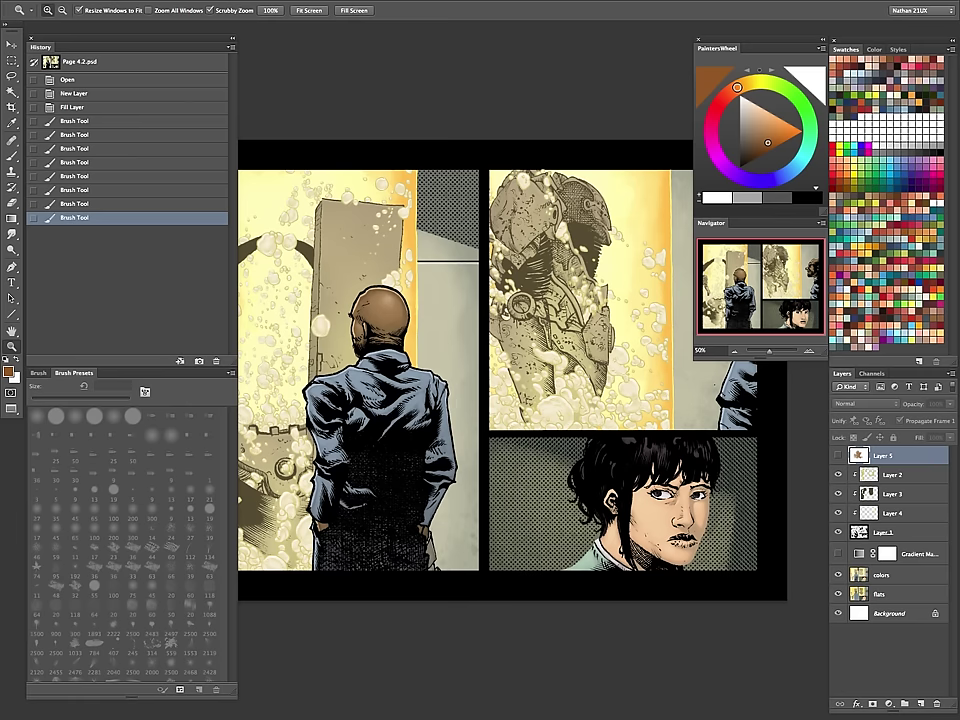
# Step: Hide the panels and switch to the browser to view the DeviantArt sponge brushes page
pyautogui.press('Tab')
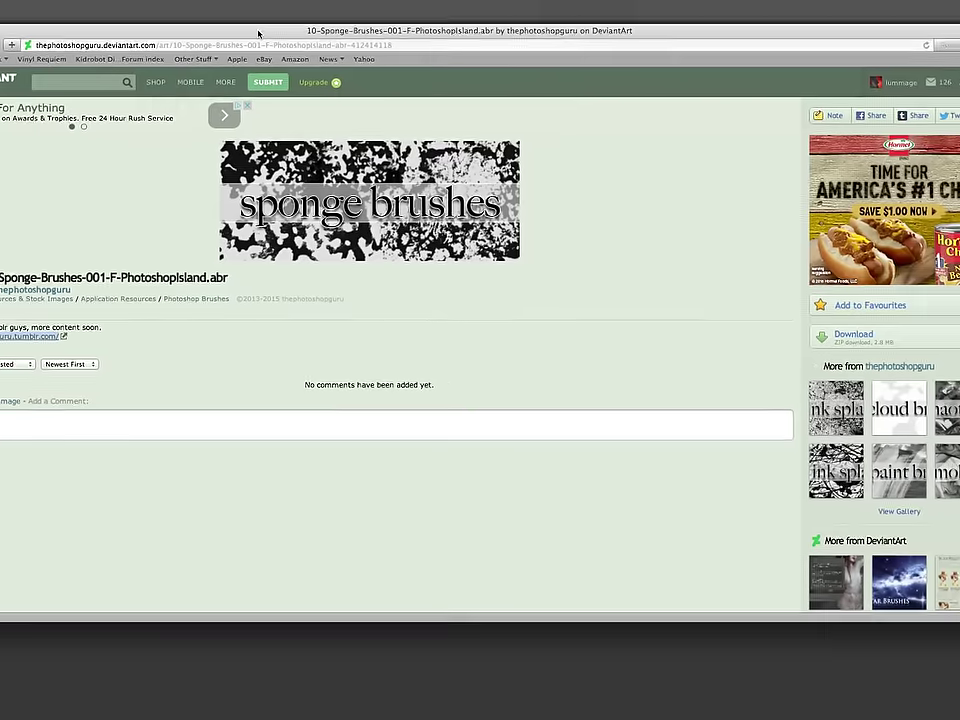
pyautogui.moveTo(259, 32); pyautogui.dragTo(359, 54)
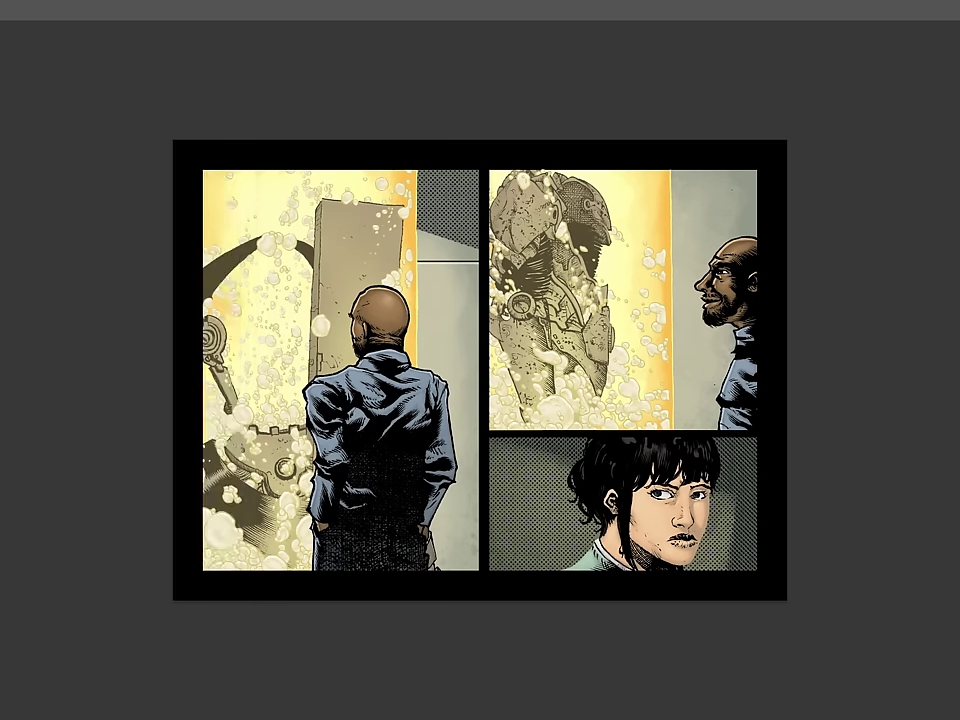
# Step: Switch back to Photoshop and display Page 4.2.psd in a standard floating window with the panels hidden
pyautogui.press('Tab')
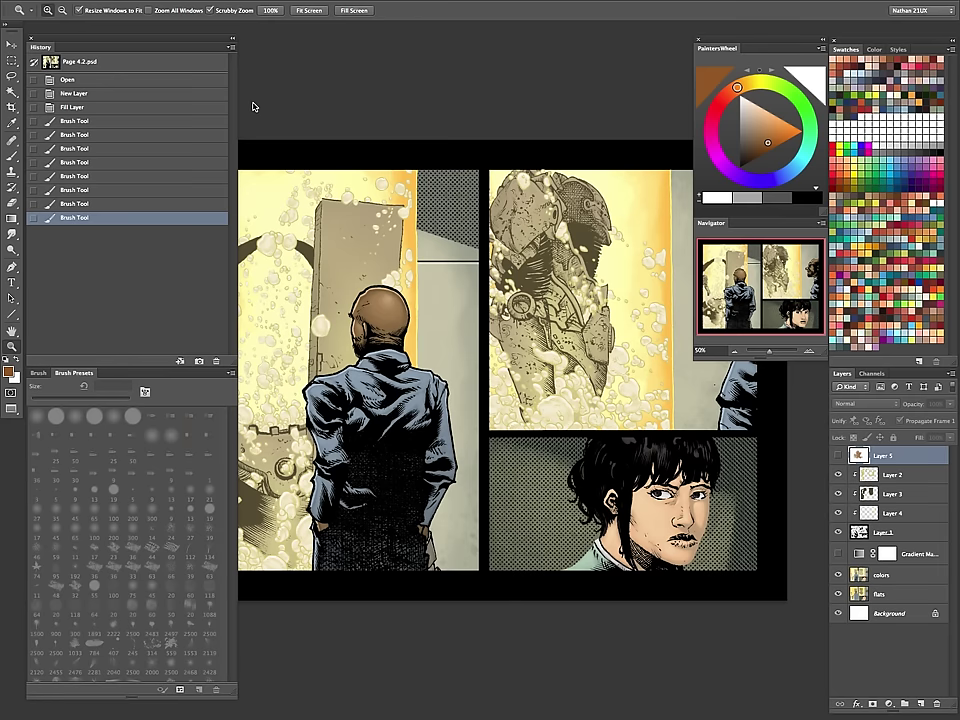
pyautogui.press('f')
pyautogui.press('f')
pyautogui.press('Tab')
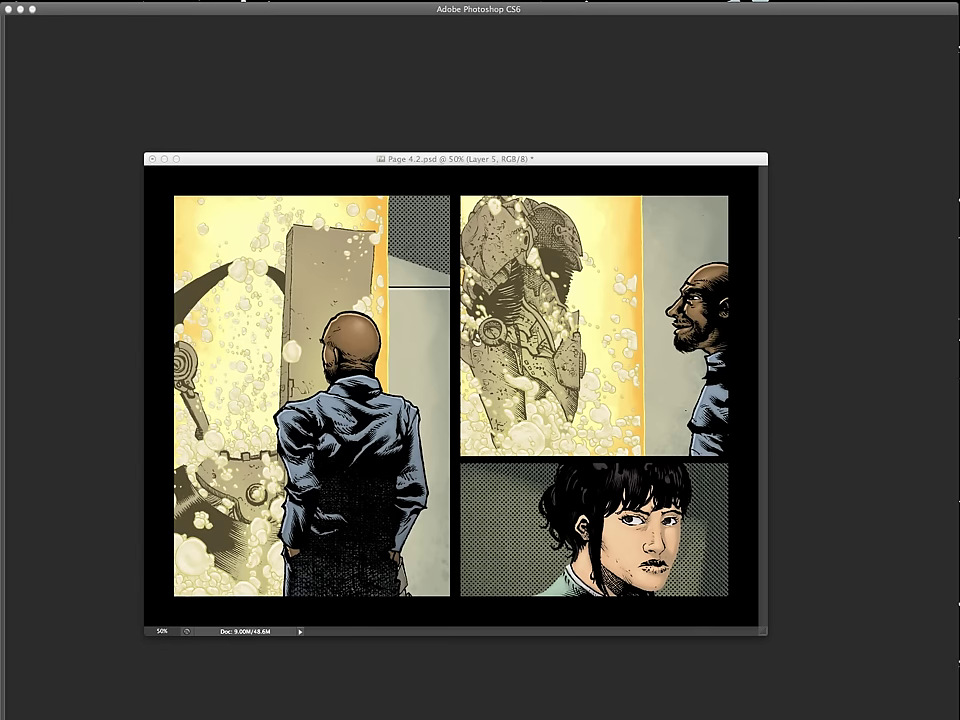
# Step: In a Finder window, open the Brushes folder inside Applications, Adobe Photoshop CS6, Presets
pyautogui.moveTo(0, 78); pyautogui.dragTo(347, 78)
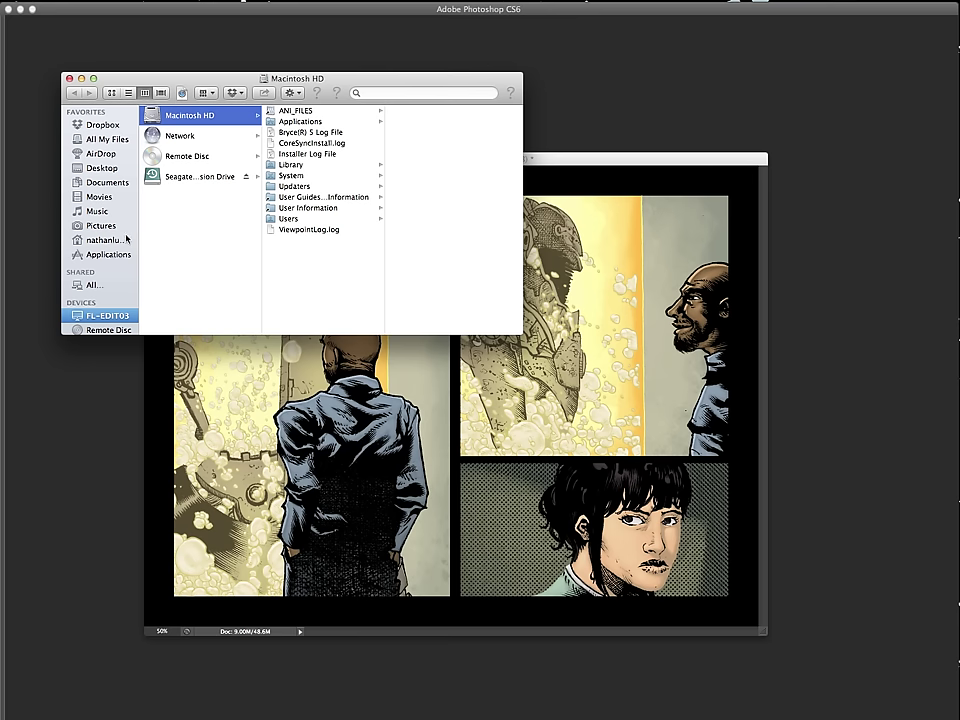
pyautogui.click(92, 254)
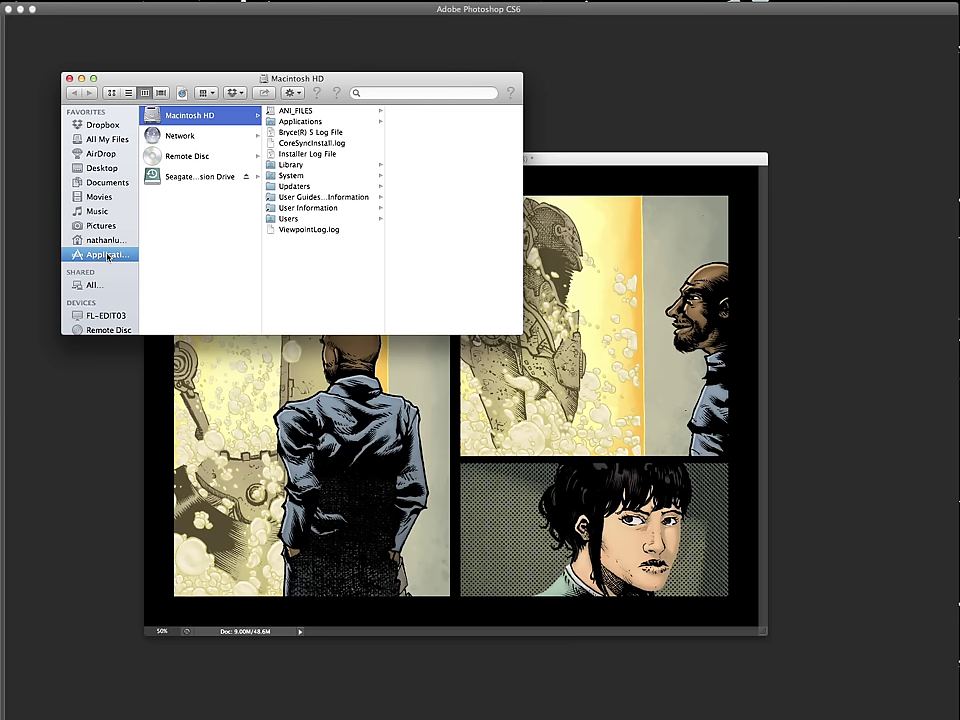
pyautogui.scroll(-10, 228, 226)
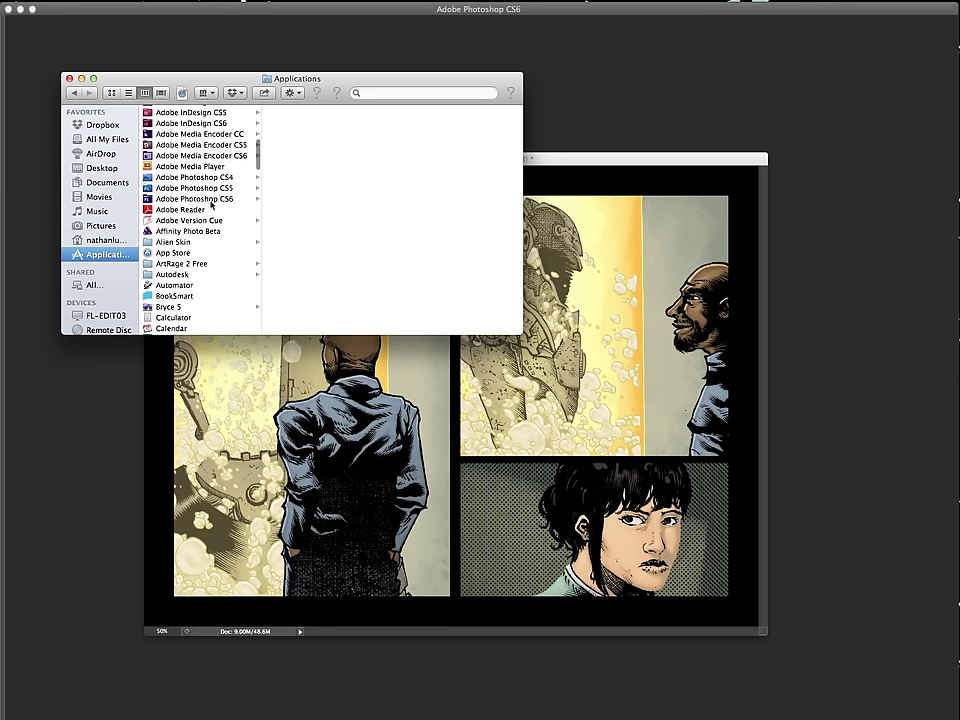
pyautogui.click(200, 198)
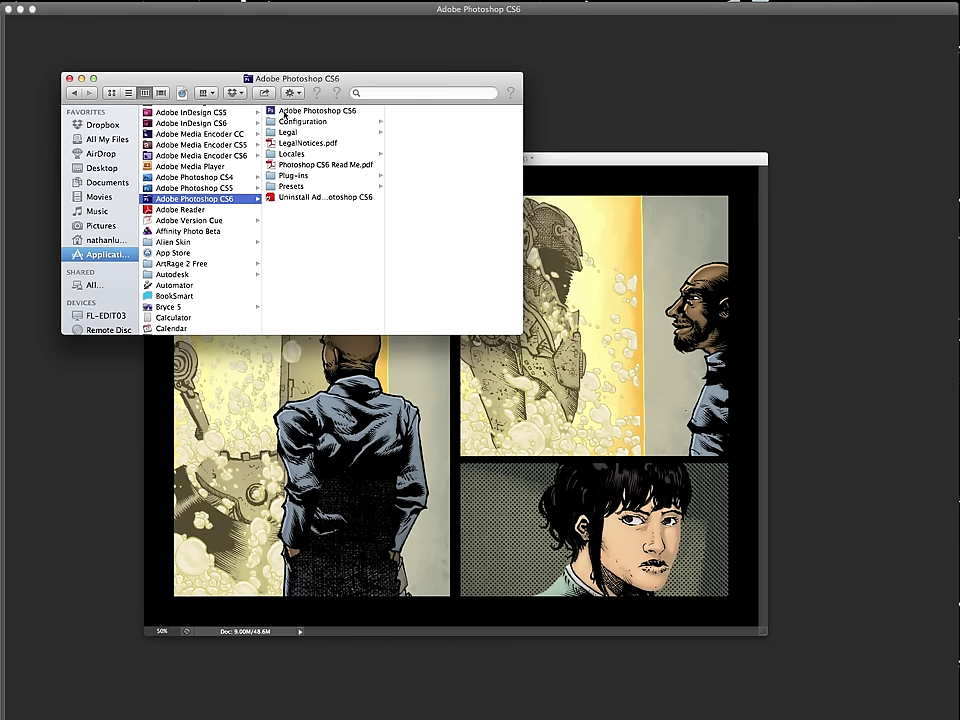
pyautogui.click(289, 176)
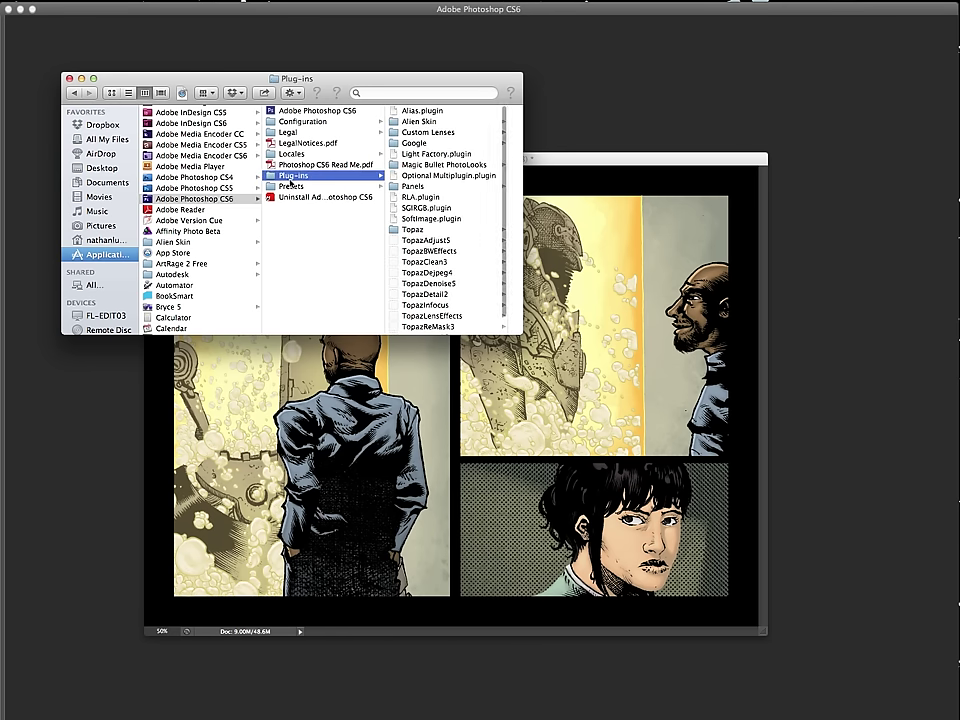
pyautogui.click(291, 186)
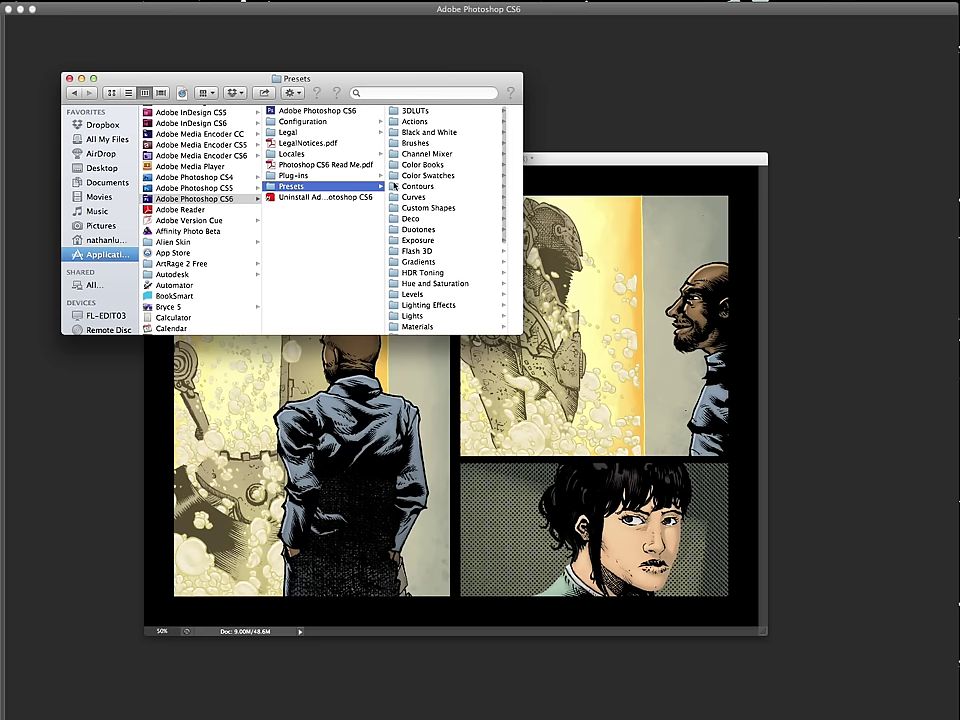
pyautogui.click(405, 143)
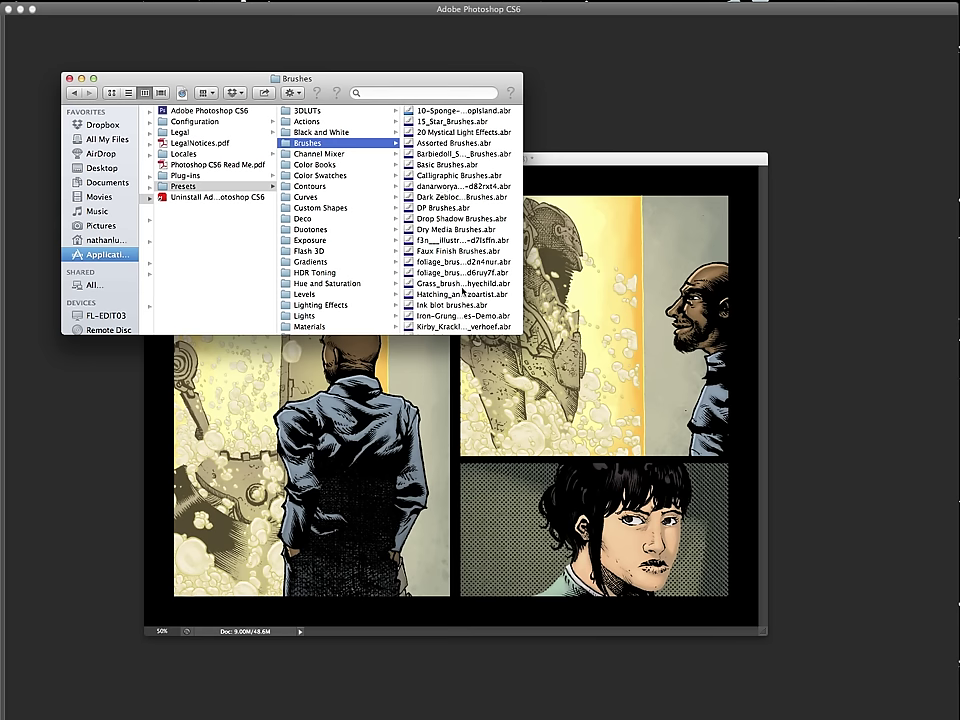
# Step: Look through the brush files and select 10-Sponge-Brushes-001-F-PhotoshopIsland.abr to preview its details
pyautogui.scroll(-5, 455, 283)
pyautogui.scroll(5, 445, 200)
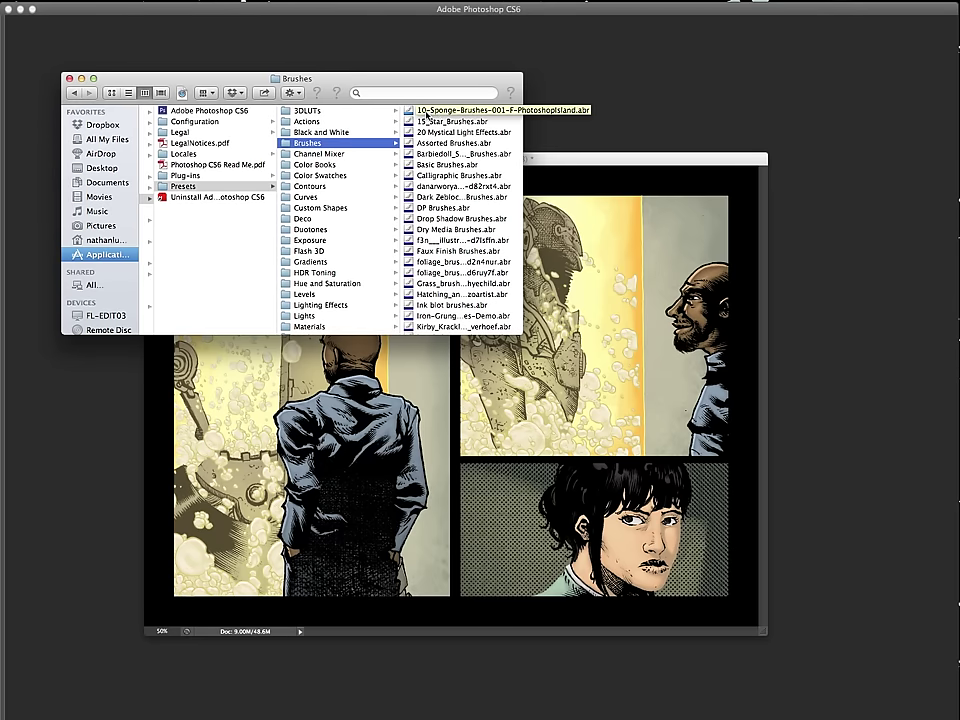
pyautogui.click(422, 112)
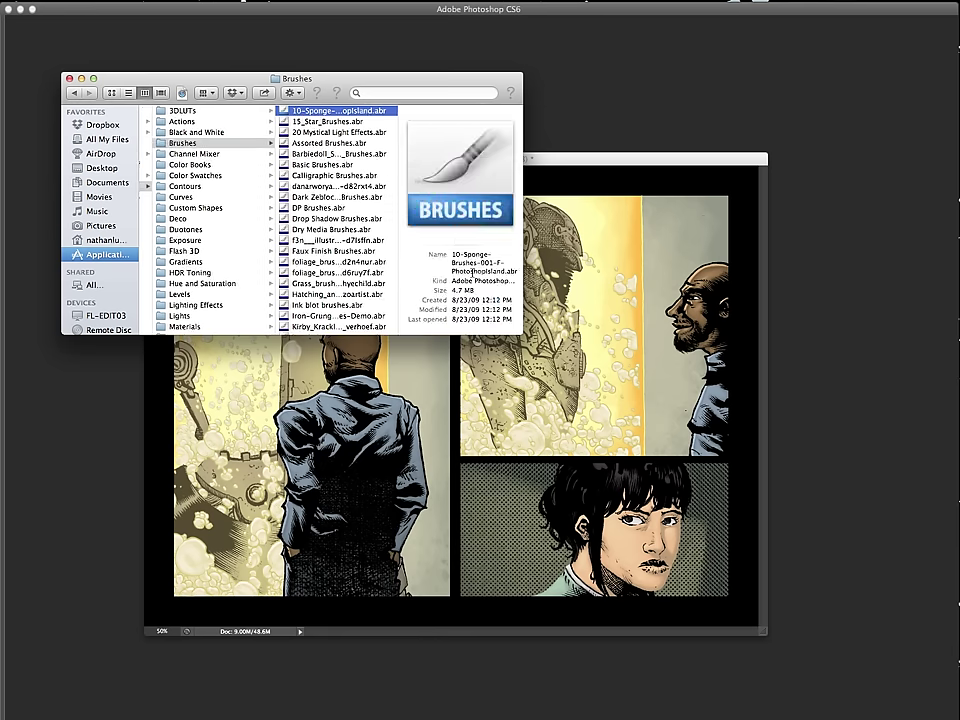
# Step: Return to Photoshop and load 10-Sponge-Brushes-001-F-PhotoshopIsland.abr into the brush presets
pyautogui.click(545, 162)
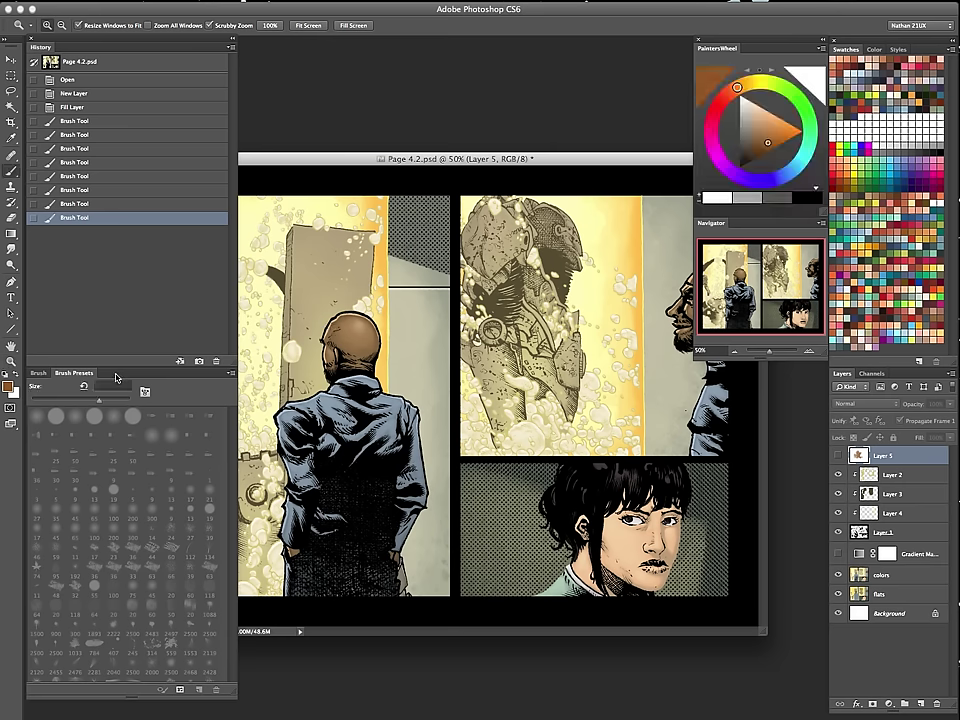
pyautogui.press('b')
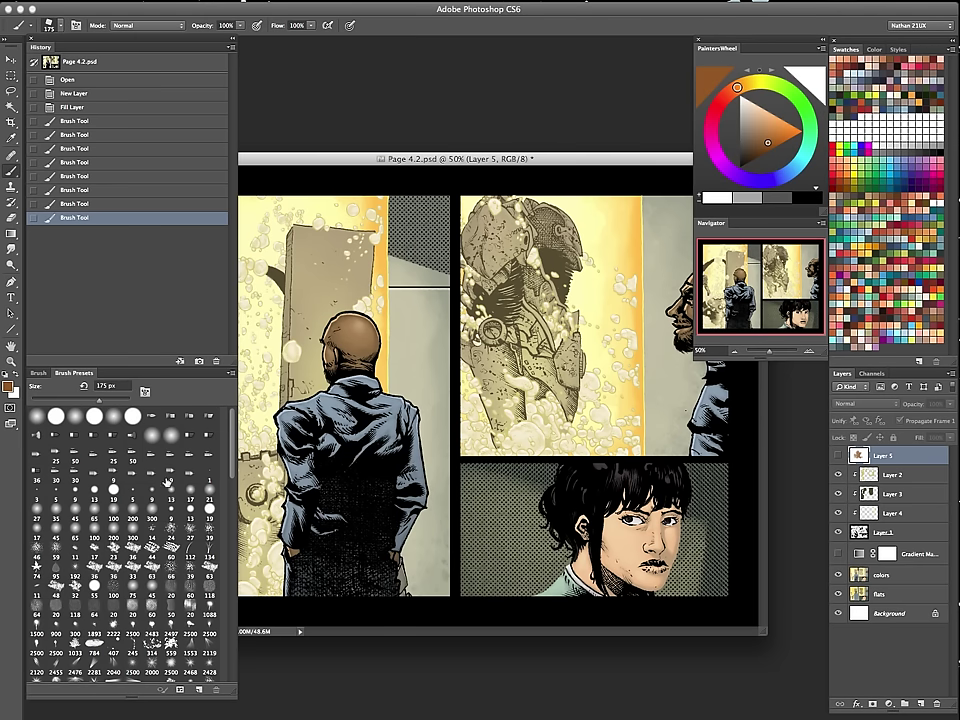
pyautogui.click(231, 374)
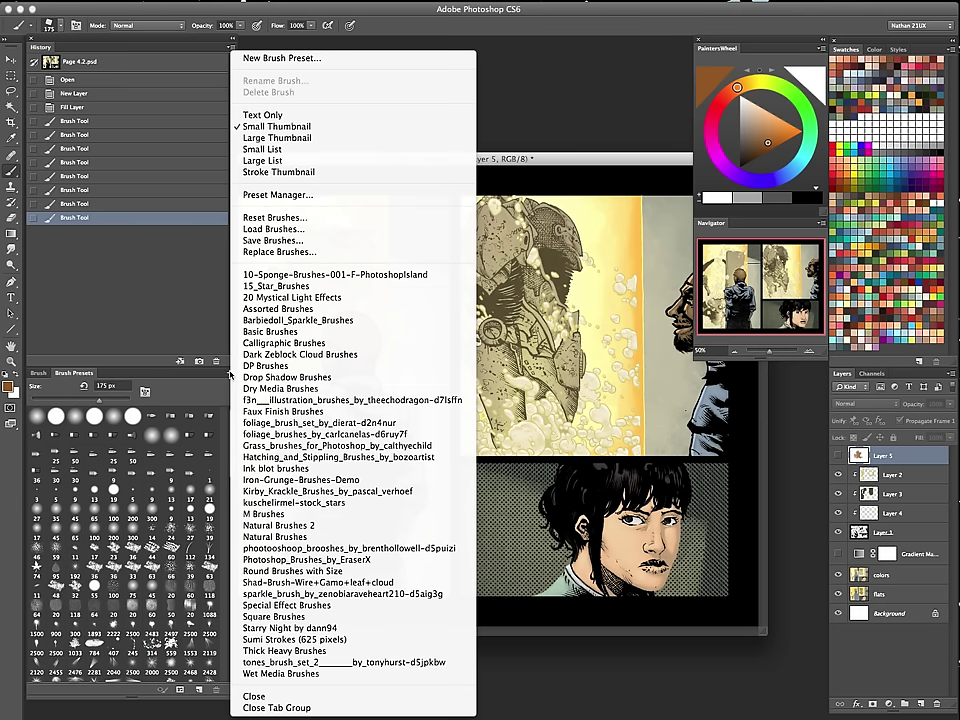
pyautogui.click(275, 229)
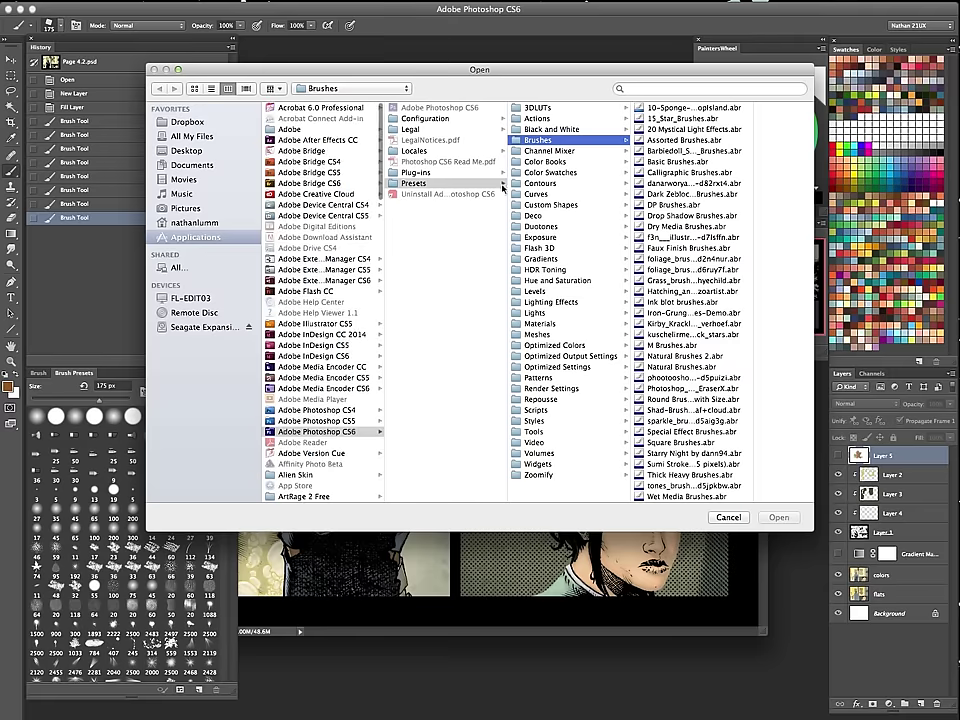
pyautogui.click(671, 108)
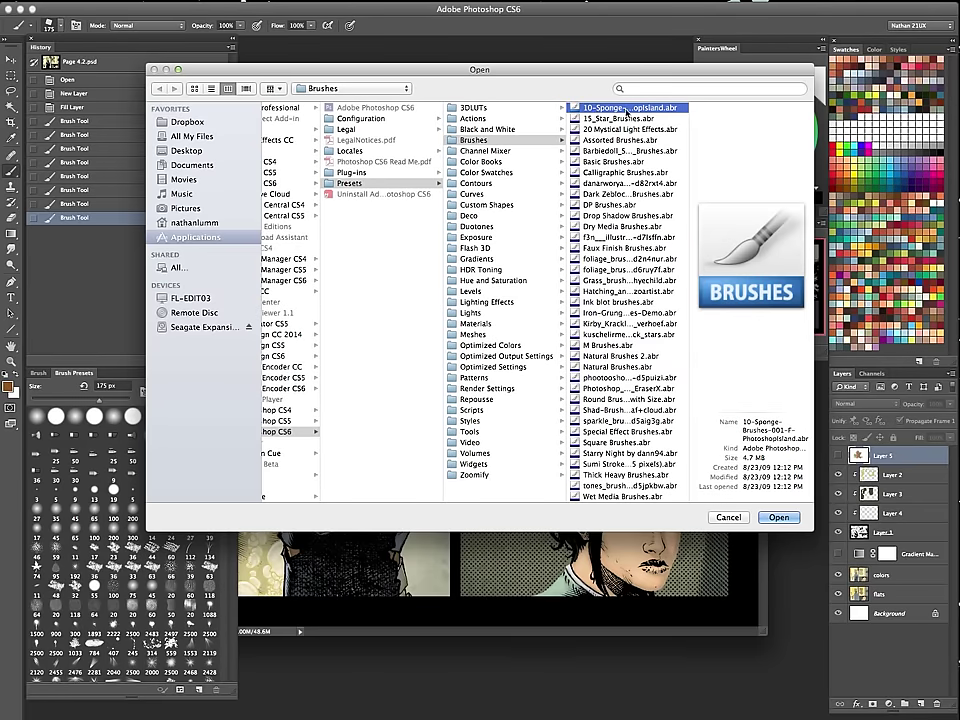
pyautogui.hscroll(-5, 438, 150)
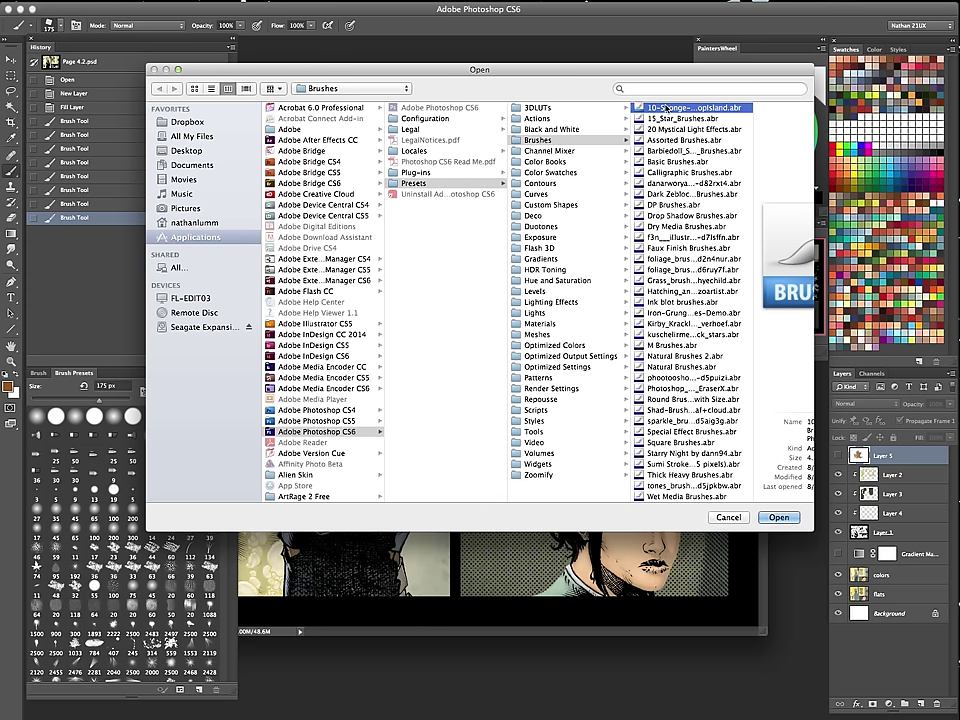
pyautogui.click(666, 109)
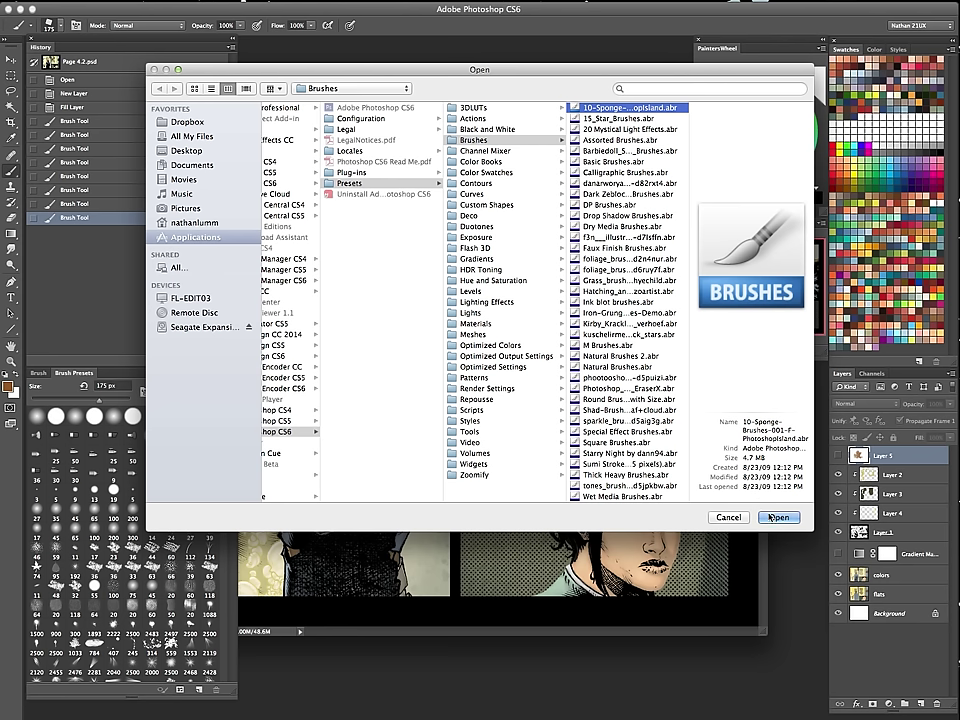
pyautogui.click(778, 517)
# Step: Select the 2488 px sponge brush at the start of the newly loaded set
pyautogui.scroll(-3, 155, 558)
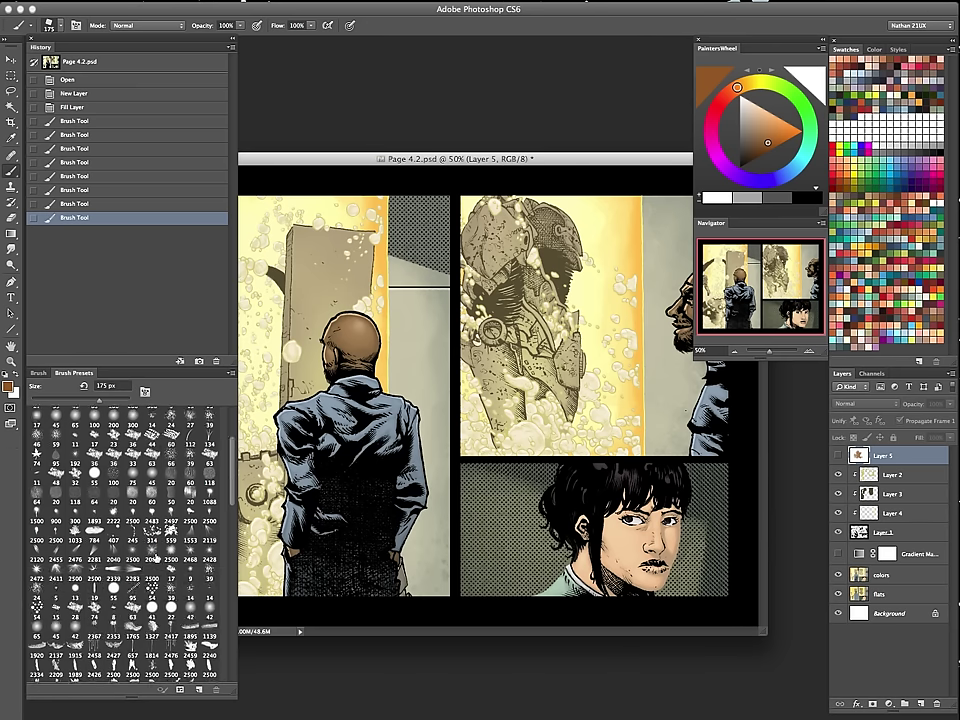
pyautogui.scroll(-5, 155, 558)
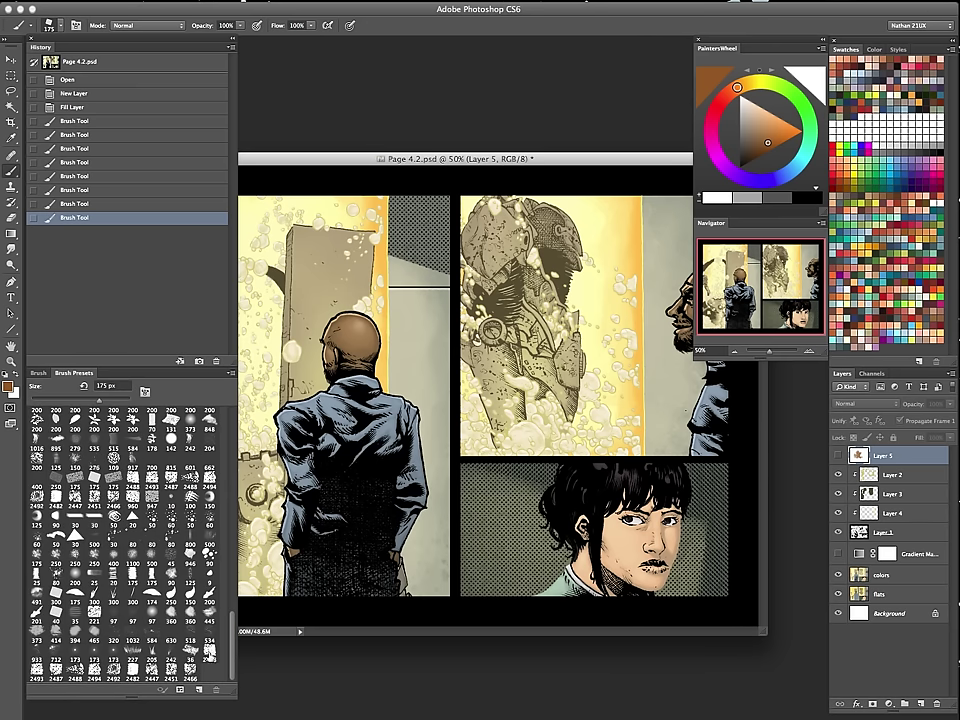
pyautogui.click(209, 652)
# Step: Close Page 4.2.psd without saving the changes
pyautogui.press('super+w')
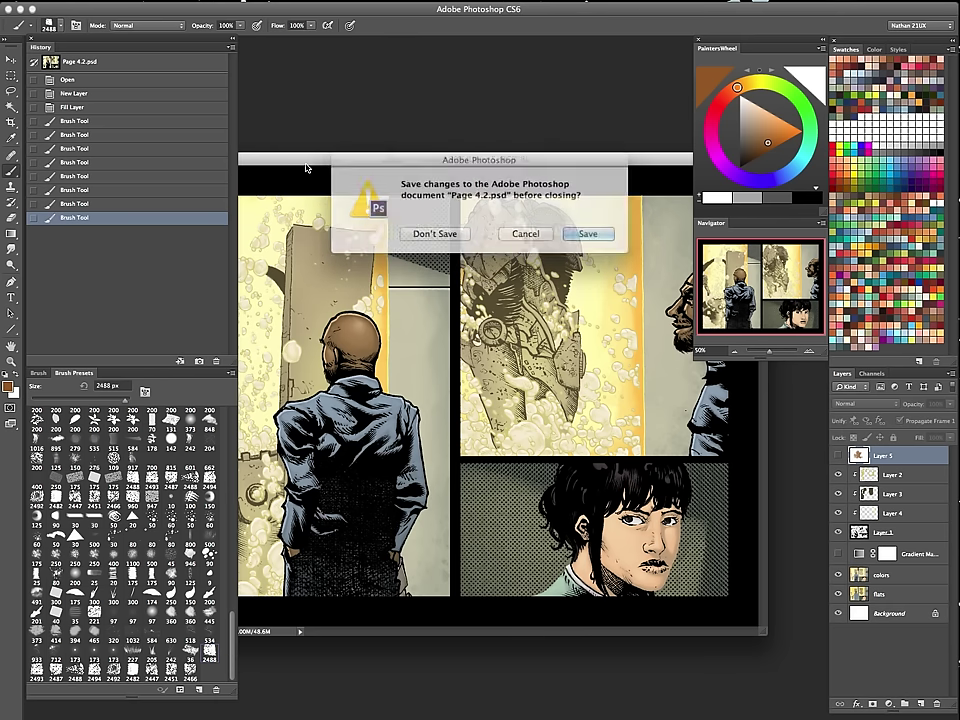
pyautogui.click(440, 231)
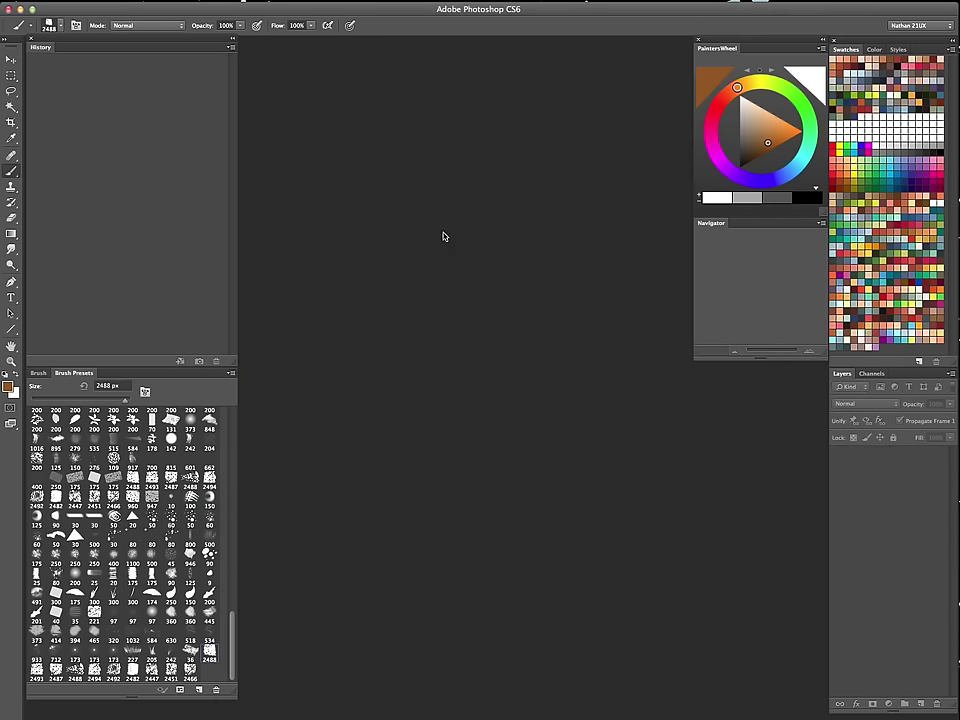
# Step: Create a white U.S. Paper Letter document, 8.5 x 11 inches at 300 pixels/inch, and show it in full-screen mode
pyautogui.press('super+n')
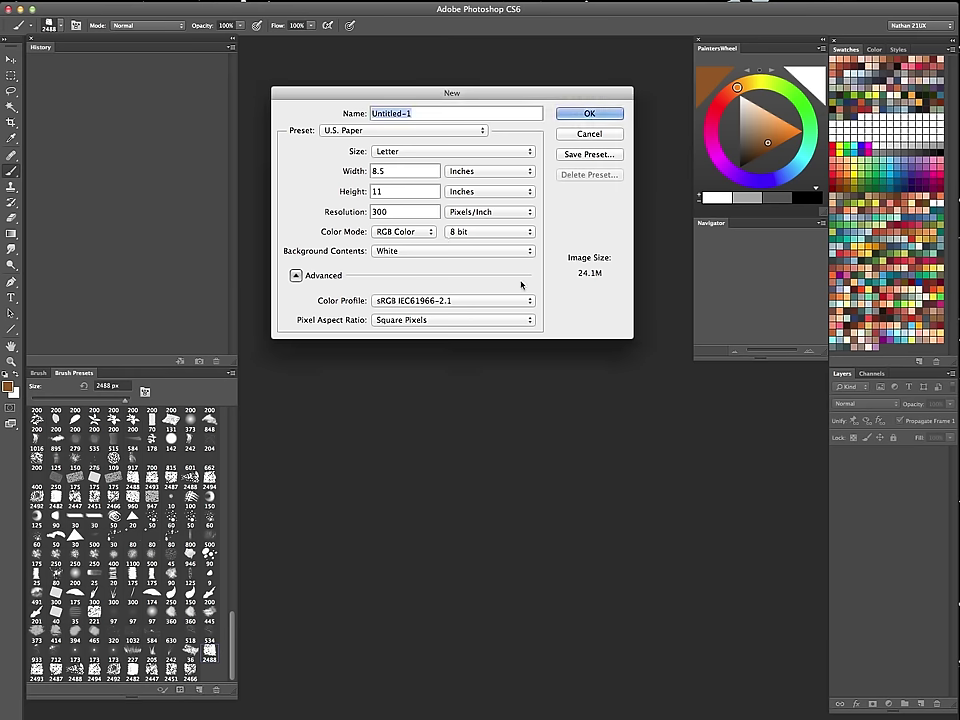
pyautogui.click(590, 114)
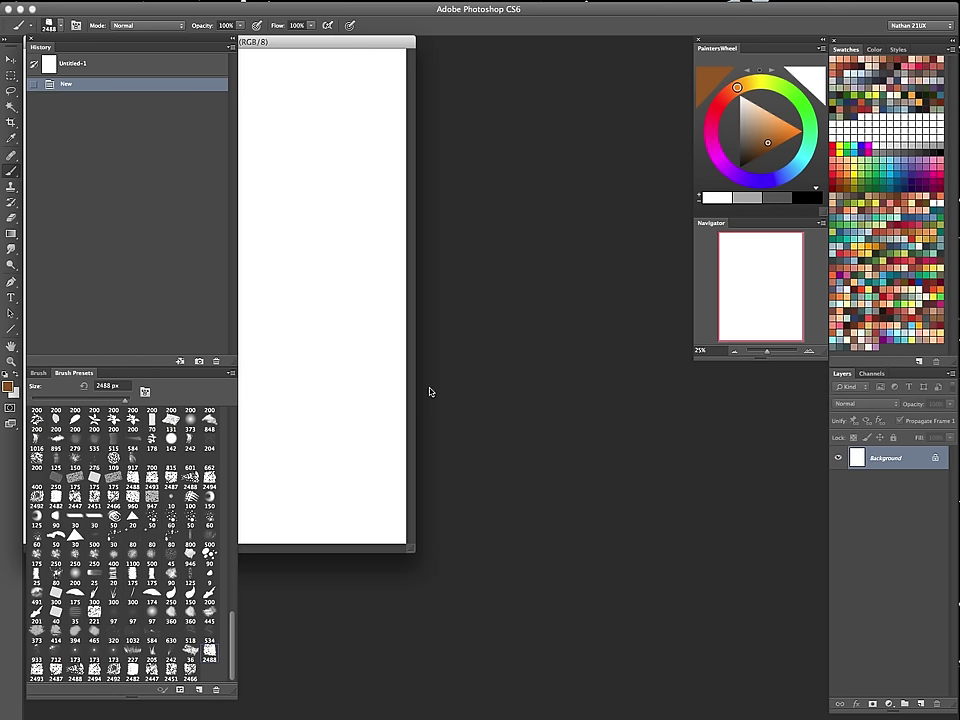
pyautogui.press('f')
pyautogui.press('super+minus')
# Step: Add a new layer named Layer 1 above the background and select the entire canvas
pyautogui.press('super+shift+n')
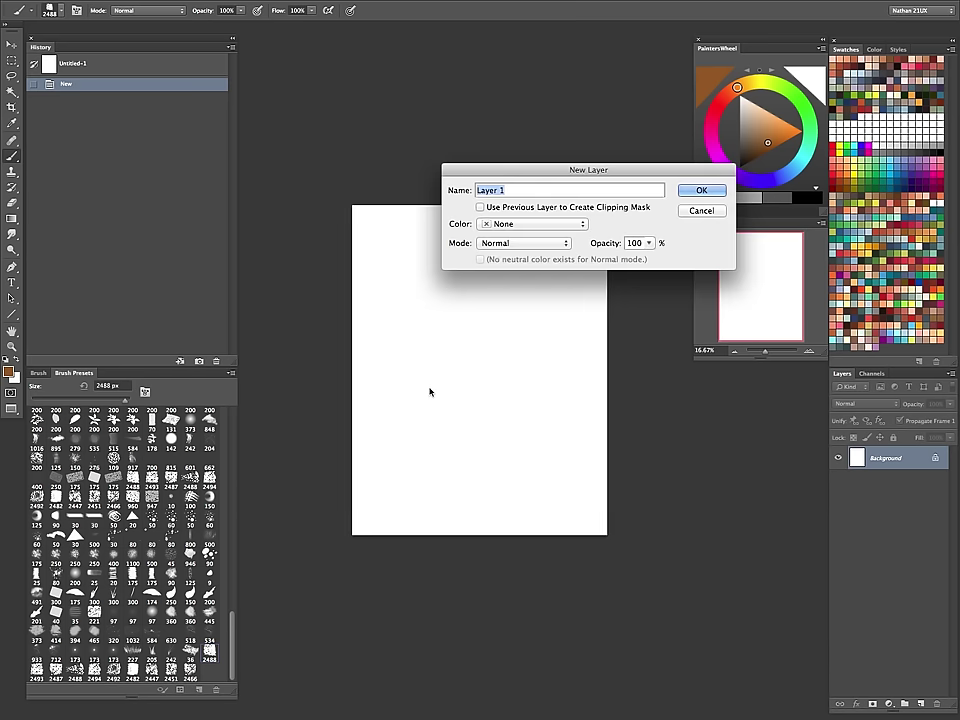
pyautogui.press('Return')
pyautogui.press('z')
pyautogui.click(514, 313)
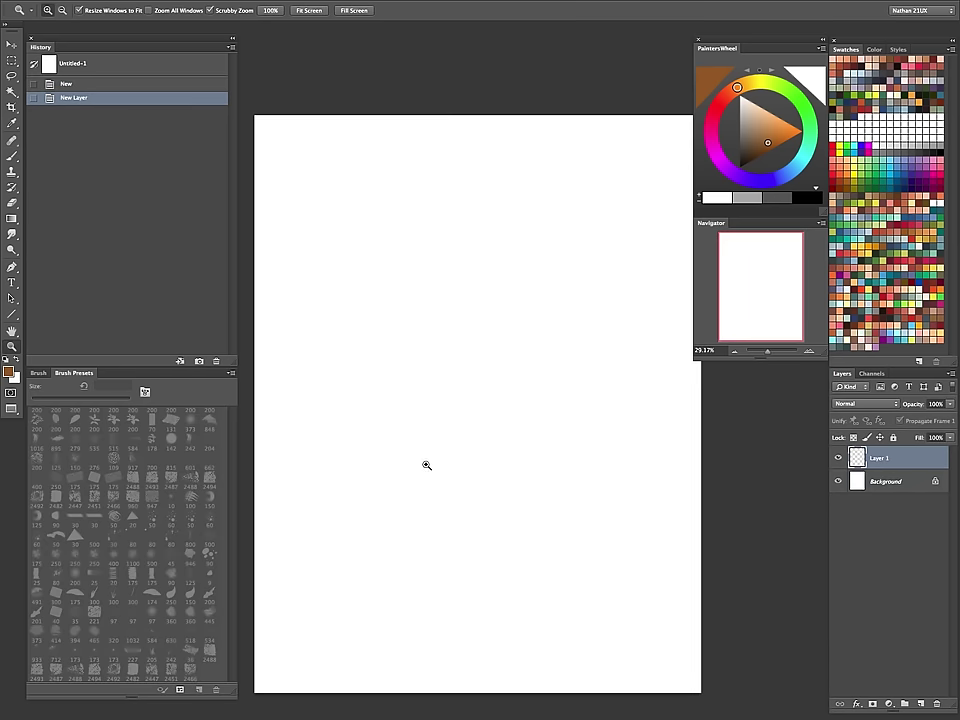
pyautogui.press('super+a')
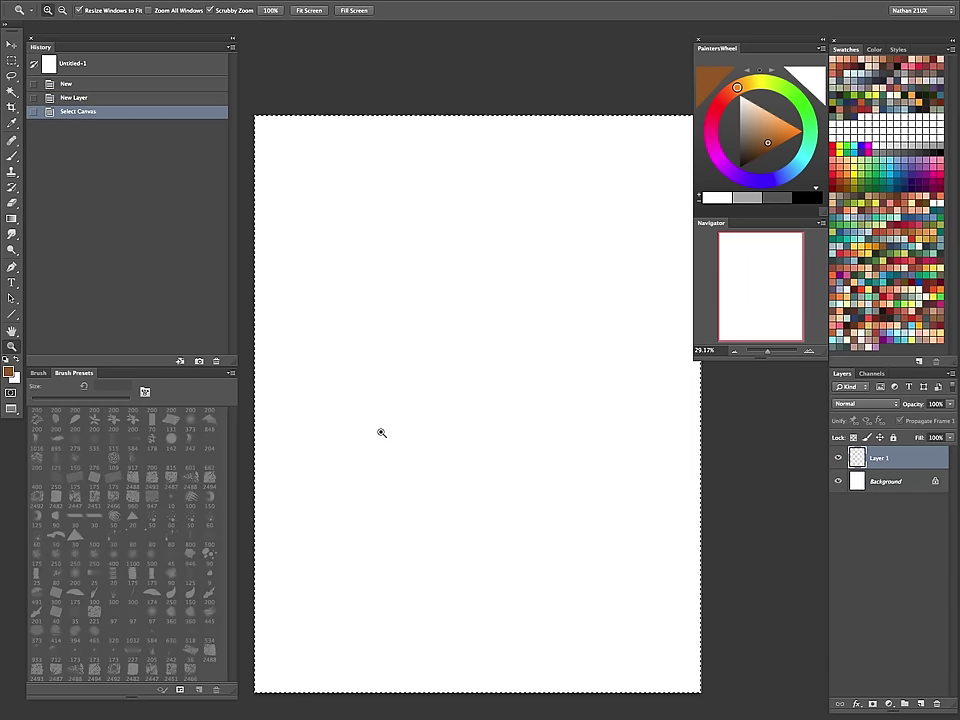
# Step: Reduce the sponge brush to 134 px and paint several short brown test strokes in the canvas's upper-left area
pyautogui.press('b')
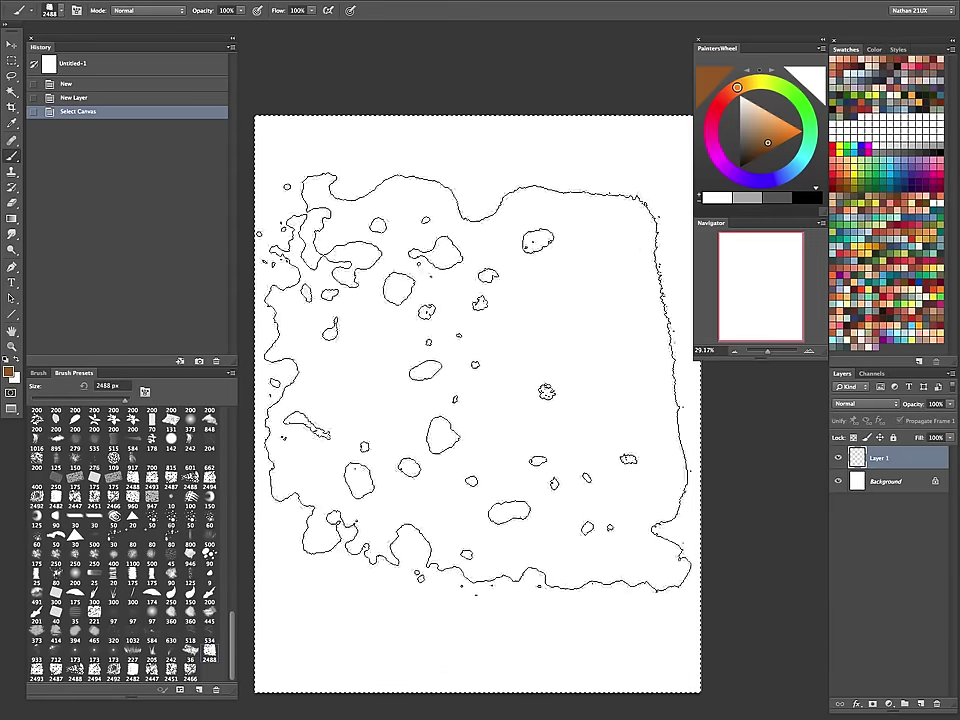
pyautogui.rightClick(549, 363)
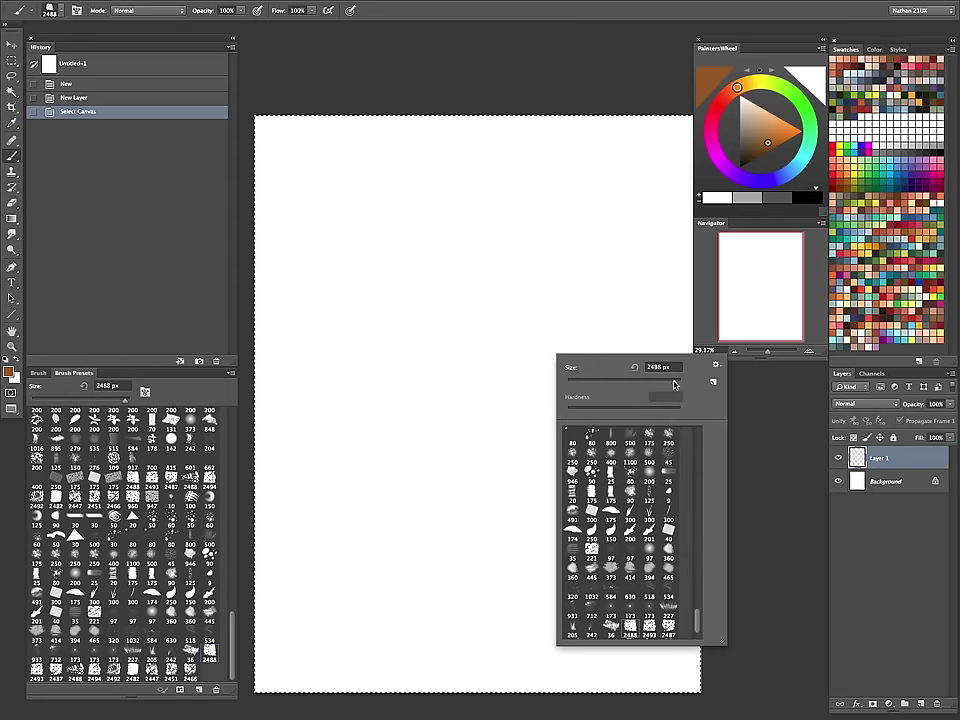
pyautogui.moveTo(674, 382)
pyautogui.mouseDown()
pyautogui.moveTo(621, 383)
pyautogui.moveTo(637, 383)
pyautogui.mouseUp()
pyautogui.click(540, 16)
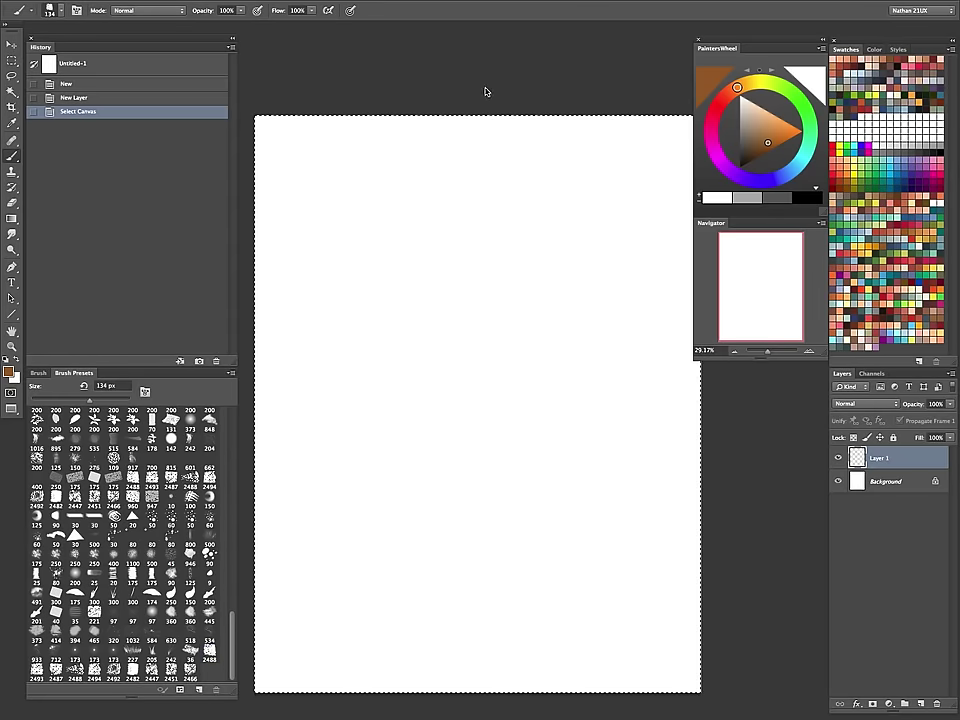
pyautogui.moveTo(305, 174)
pyautogui.mouseDown()
pyautogui.moveTo(318, 170)
pyautogui.moveTo(330, 186)
pyautogui.mouseUp()
pyautogui.moveTo(333, 190); pyautogui.dragTo(304, 180)
pyautogui.moveTo(331, 225); pyautogui.dragTo(364, 184)
pyautogui.moveTo(364, 186); pyautogui.dragTo(363, 177)
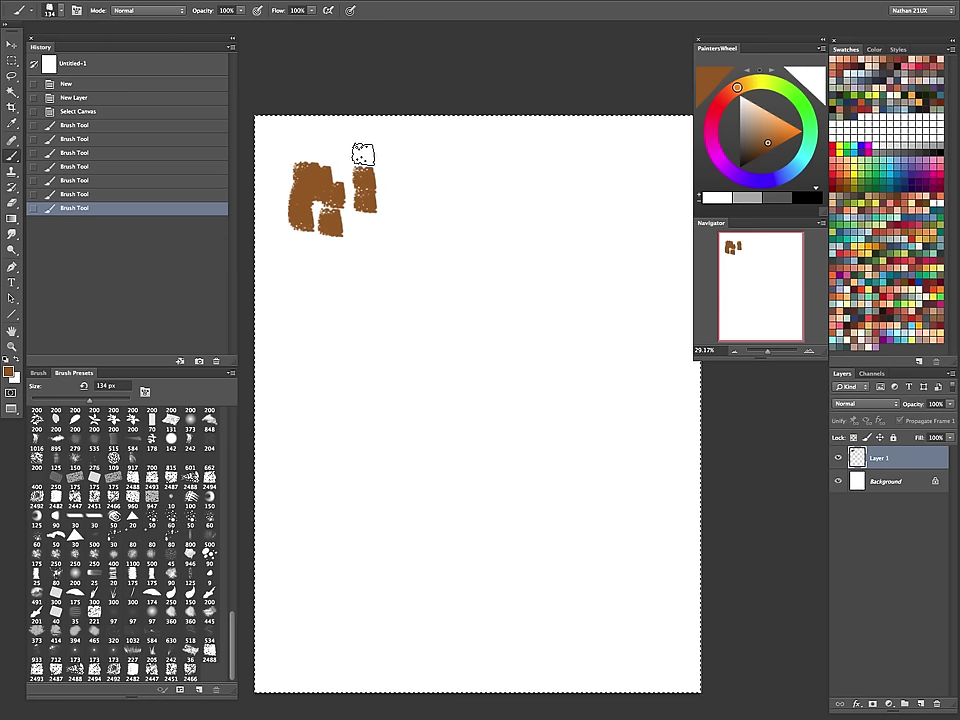
pyautogui.click(364, 153)
# Step: Enlarge the sponge brush to 500 px and stamp it once below the first test strokes
pyautogui.press(']')
pyautogui.press(']')
pyautogui.press(']')
pyautogui.press(']')
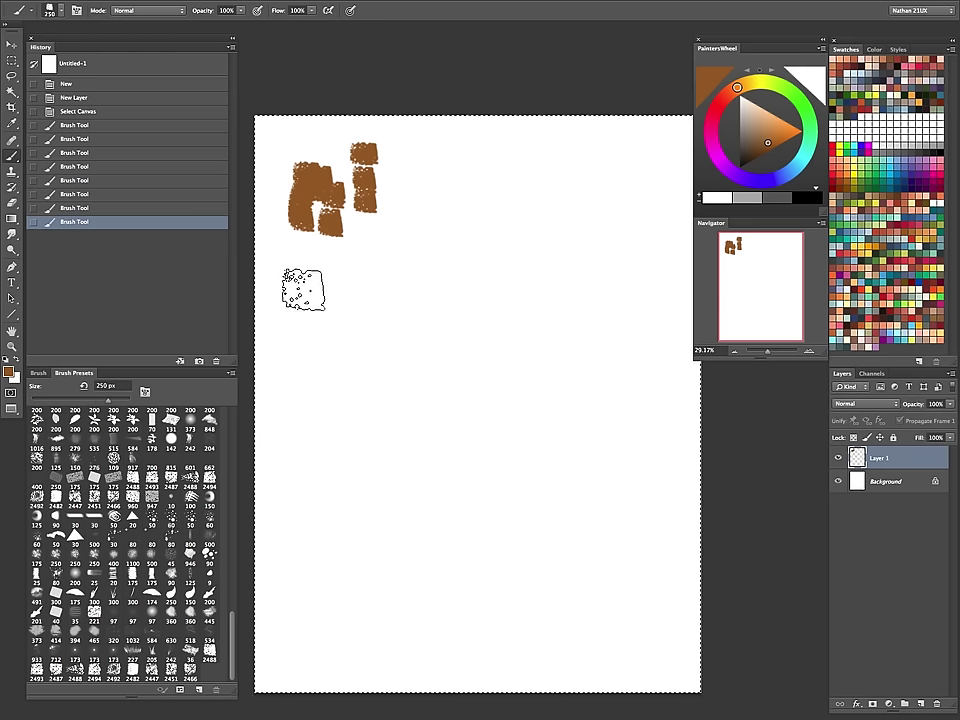
pyautogui.press(']')
pyautogui.press(']')
pyautogui.press(']')
pyautogui.click(307, 288)
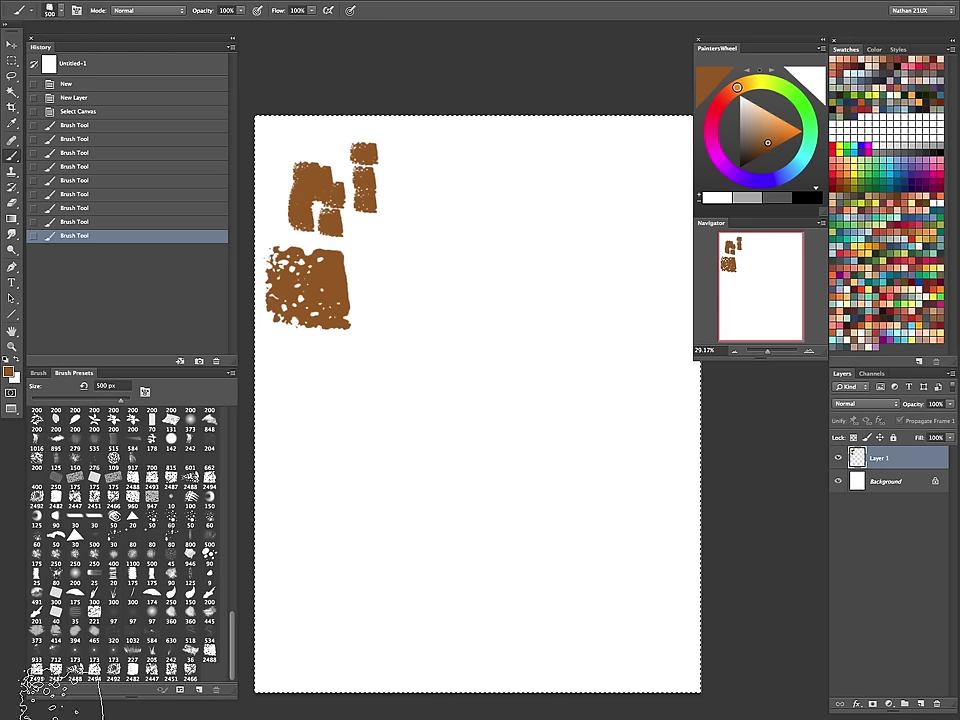
# Step: Choose the 2493 px sponge brush, reduce it to 500 px and stamp it beside the first test strokes
pyautogui.click(37, 670)
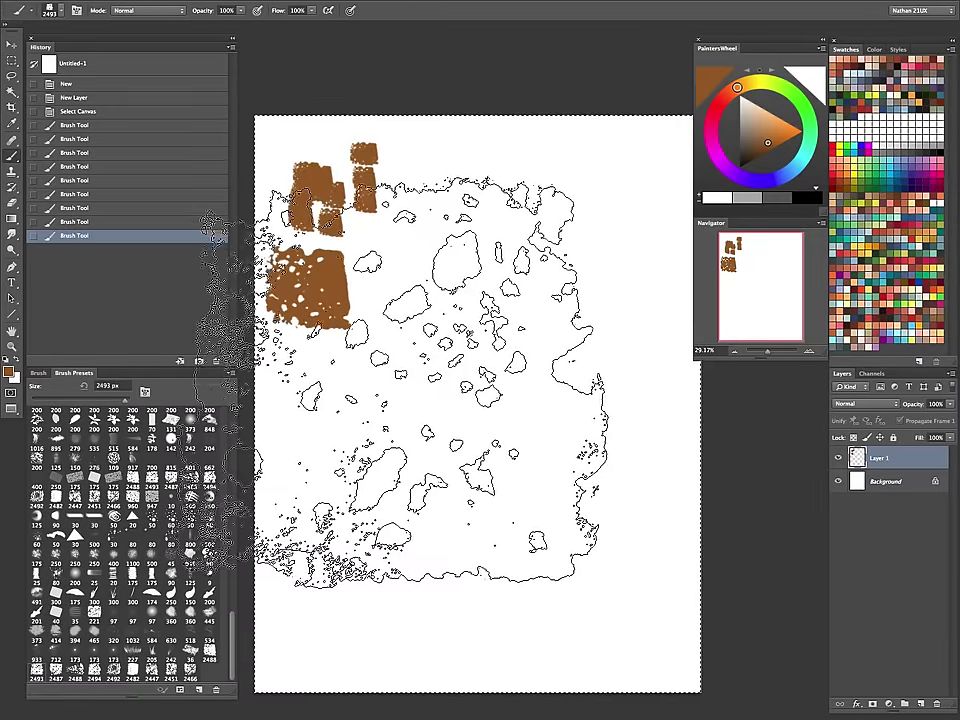
pyautogui.press('[')
pyautogui.press('[')
pyautogui.press('[')
pyautogui.press('[')
pyautogui.press('[')
pyautogui.press('[')
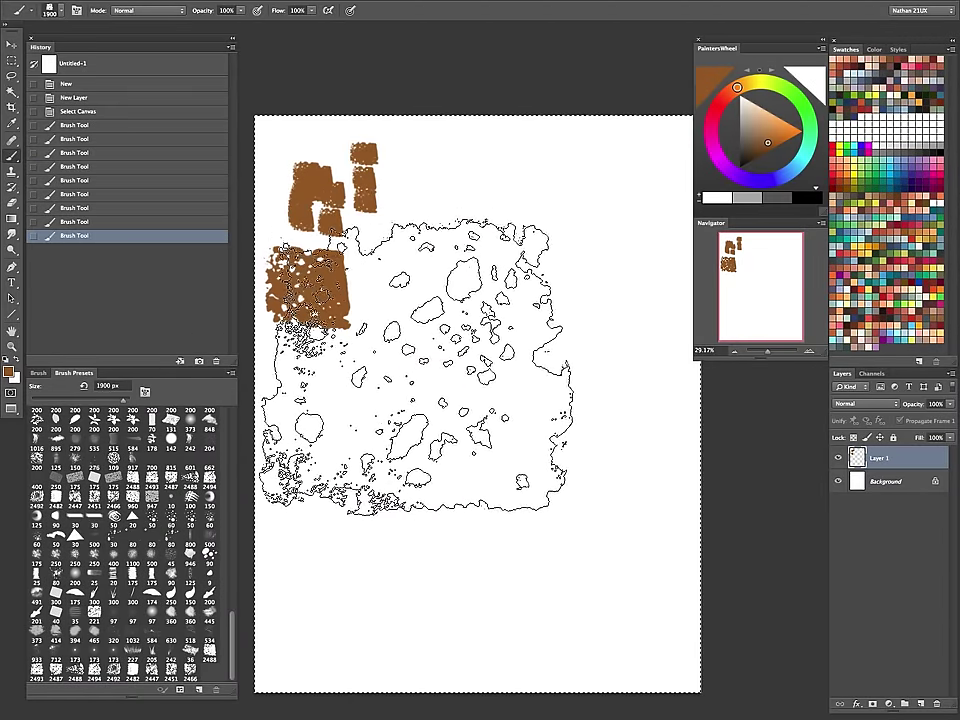
pyautogui.press('[')
pyautogui.press('[')
pyautogui.press('[')
pyautogui.press('[')
pyautogui.press('[')
pyautogui.press('[')
pyautogui.press('[')
pyautogui.press('[')
pyautogui.press('[')
pyautogui.press('[')
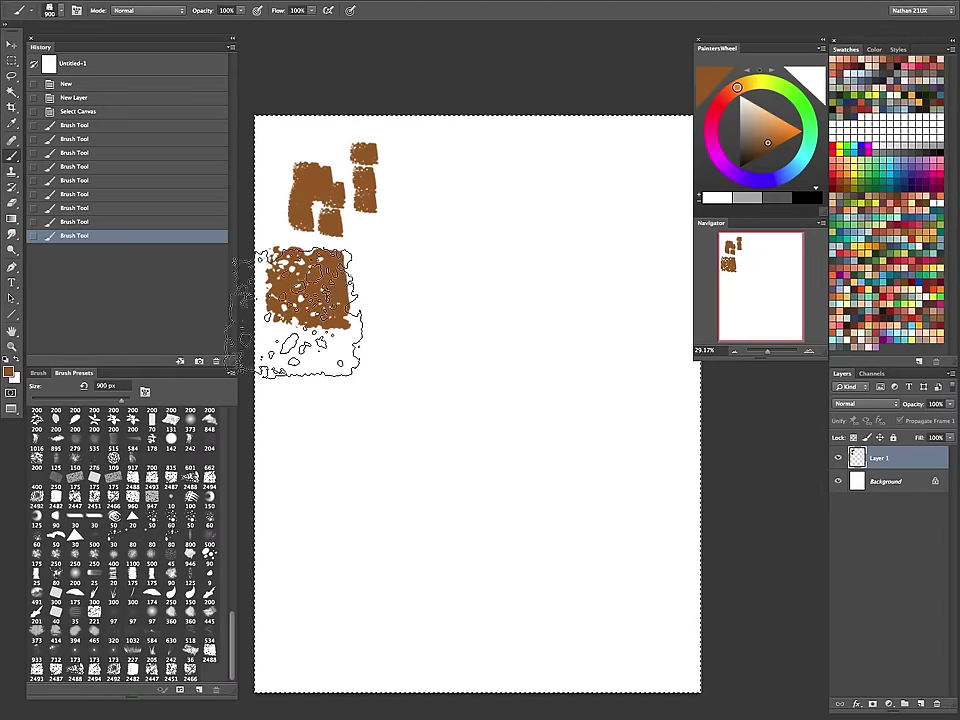
pyautogui.press('[')
pyautogui.press('[')
pyautogui.press('[')
pyautogui.press('[')
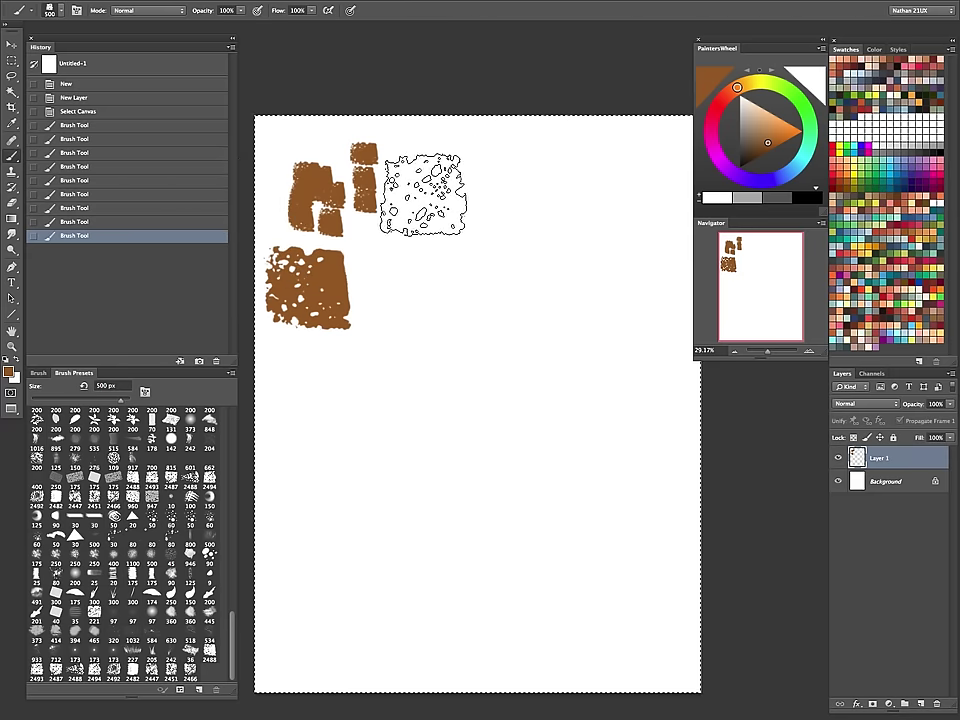
pyautogui.click(443, 177)
# Step: Choose the sparse, speckled 2488 px sponge brush, size it to 400 px and stamp it below the second sponge's mark
pyautogui.click(68, 670)
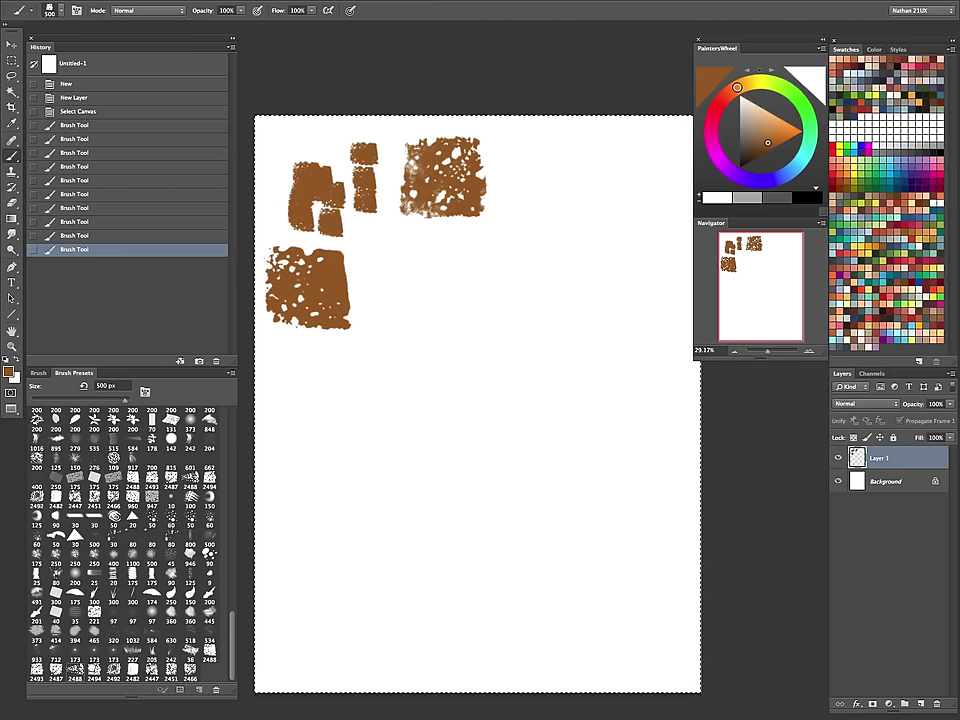
pyautogui.click(63, 12)
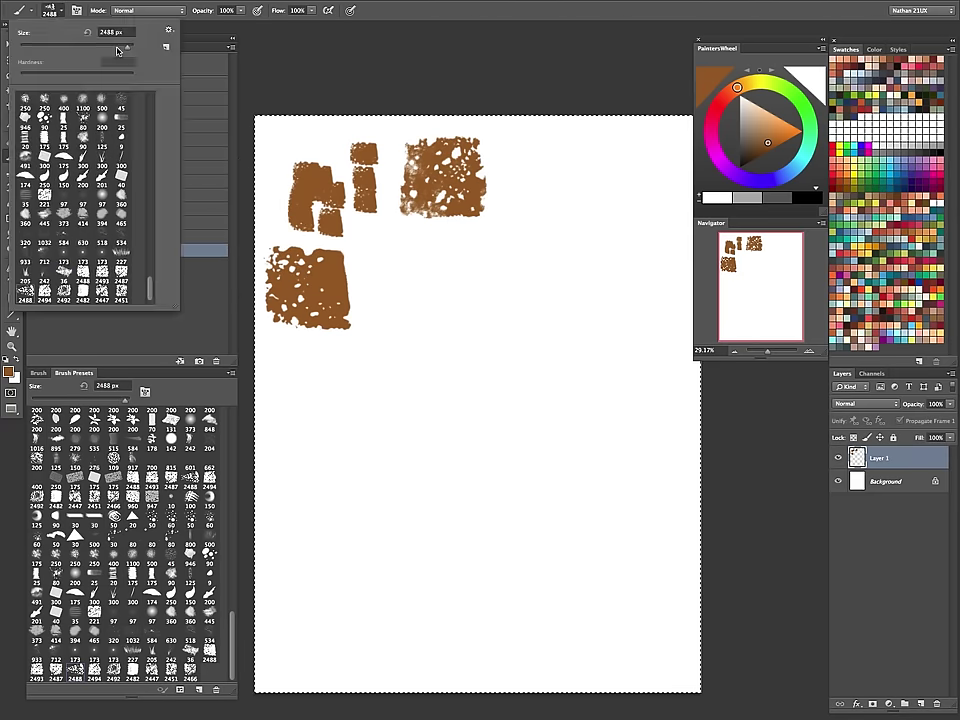
pyautogui.moveTo(126, 48); pyautogui.dragTo(88, 48)
pyautogui.click(424, 12)
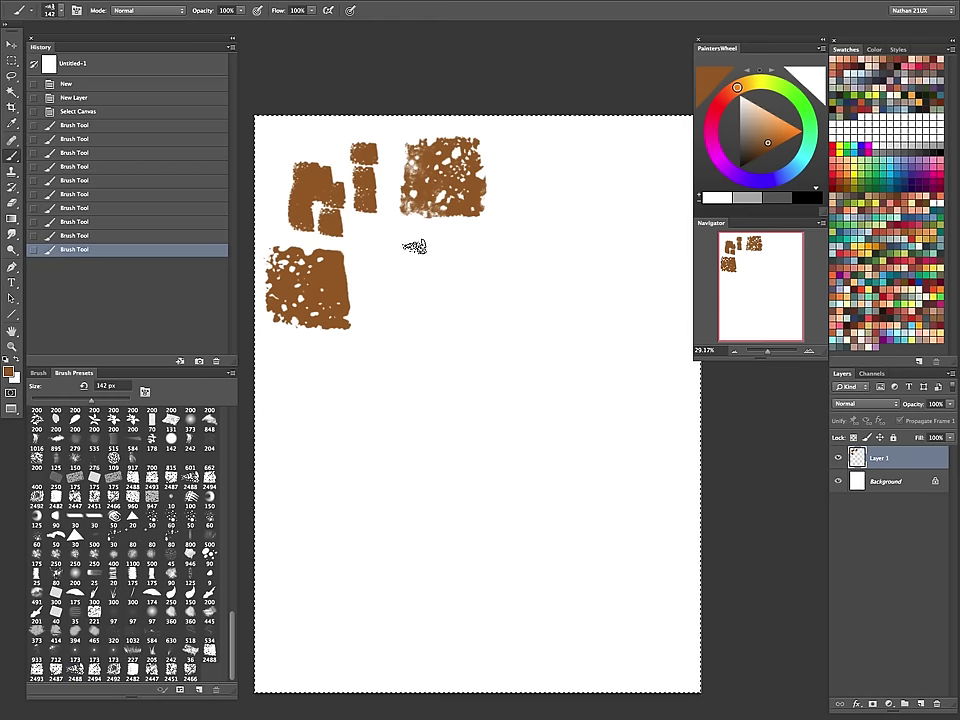
pyautogui.press(']')
pyautogui.press(']')
pyautogui.press(']')
pyautogui.press(']')
pyautogui.press(']')
pyautogui.press(']')
pyautogui.press(']')
pyautogui.press(']')
pyautogui.press(']')
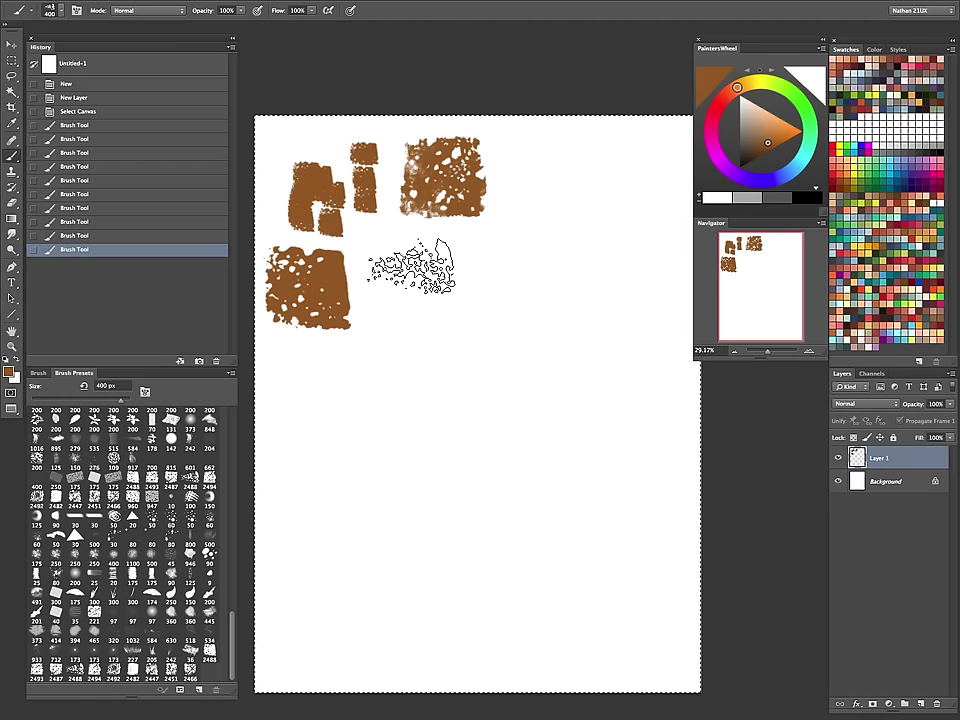
pyautogui.click(408, 262)
# Step: Choose the 2494 px sponge brush, reduce it to 163 px and stamp a small mark near the canvas's upper-right area
pyautogui.click(92, 668)
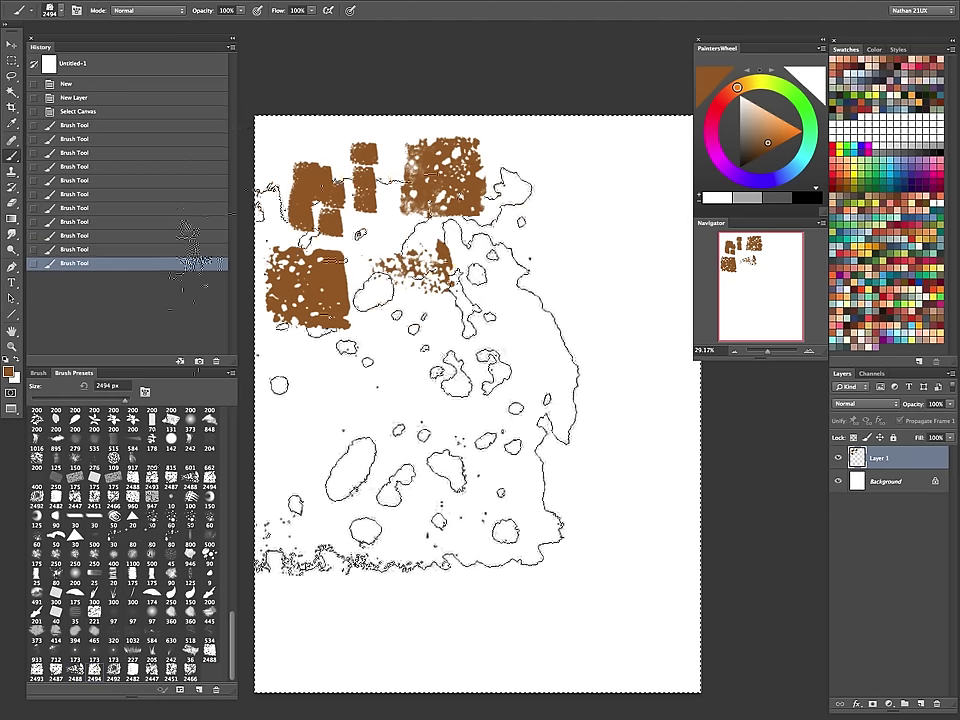
pyautogui.click(61, 11)
pyautogui.moveTo(129, 50)
pyautogui.mouseDown()
pyautogui.moveTo(62, 44)
pyautogui.moveTo(73, 44)
pyautogui.mouseUp()
pyautogui.press('Return')
pyautogui.press(']')
pyautogui.click(531, 173)
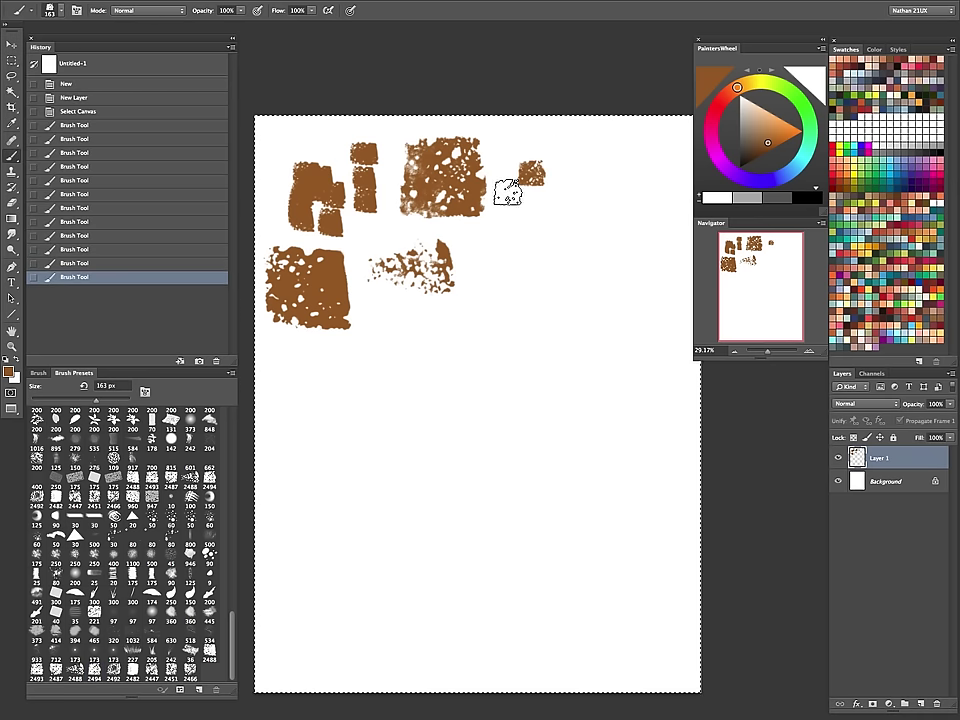
# Step: Enlarge the same sponge brush to 700 px and stamp it below its small mark
pyautogui.press(']')
pyautogui.press(']')
pyautogui.press(']')
pyautogui.press(']')
pyautogui.press(']')
pyautogui.press(']')
pyautogui.press(']')
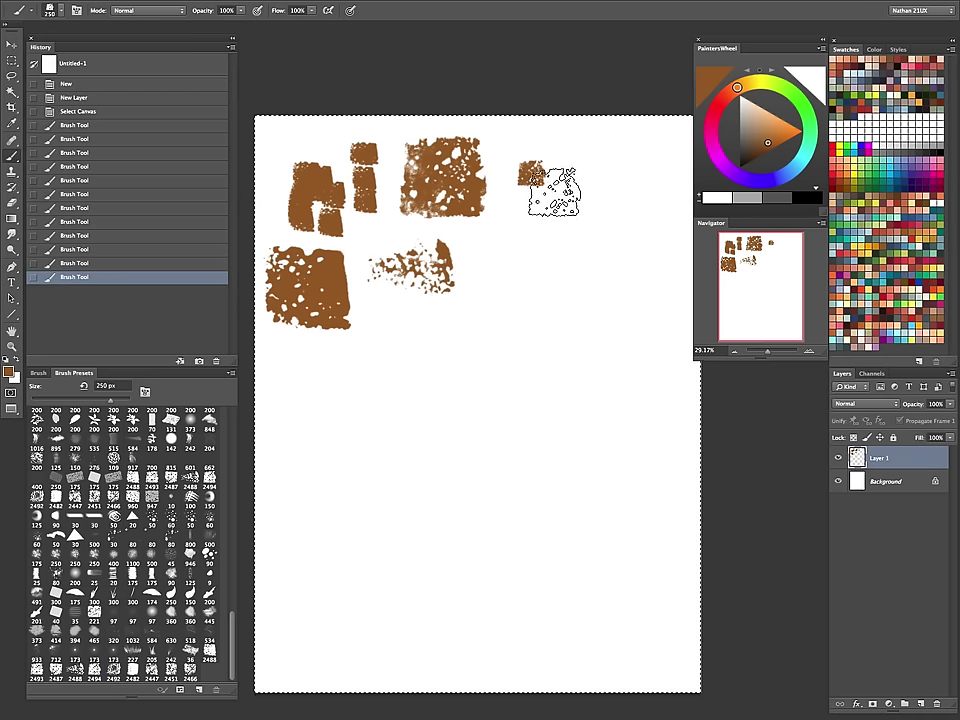
pyautogui.click(541, 260)
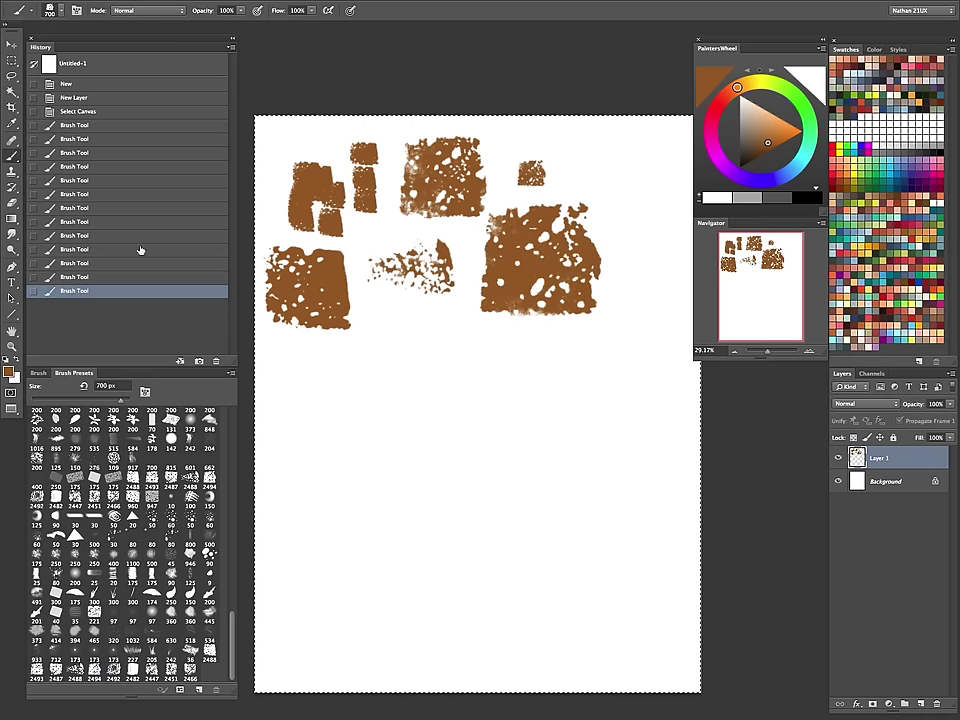
# Step: Choose the 2492 px sponge brush, reduce it to 458 px and stamp it below the speckled mark
pyautogui.click(118, 682)
pyautogui.click(61, 13)
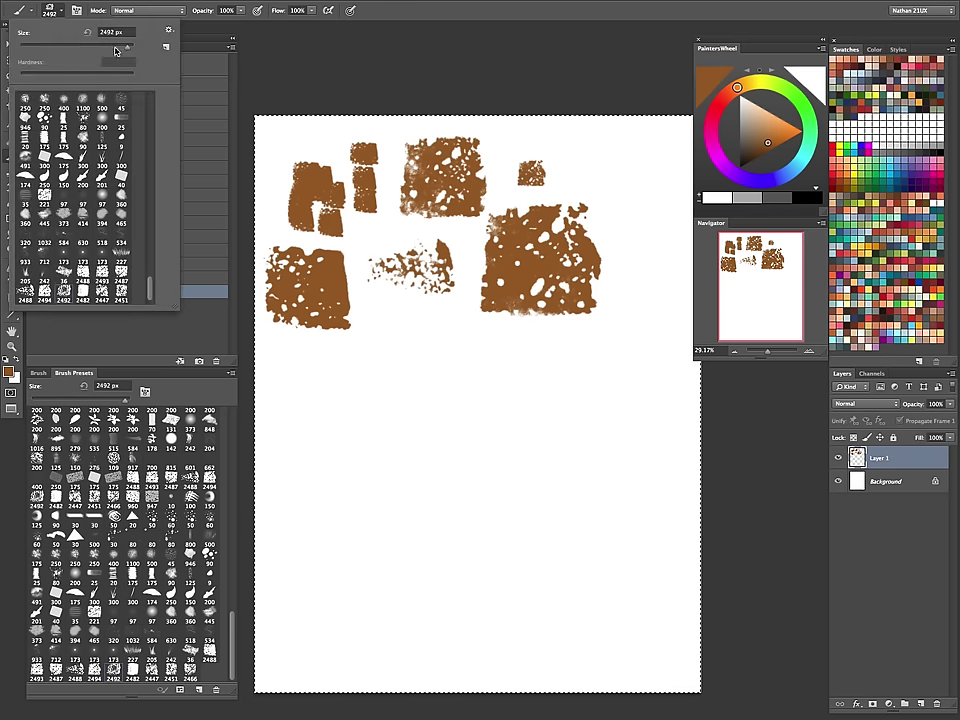
pyautogui.moveTo(126, 47)
pyautogui.mouseDown()
pyautogui.moveTo(84, 48)
pyautogui.moveTo(122, 47)
pyautogui.mouseUp()
pyautogui.press('Return')
pyautogui.click(400, 378)
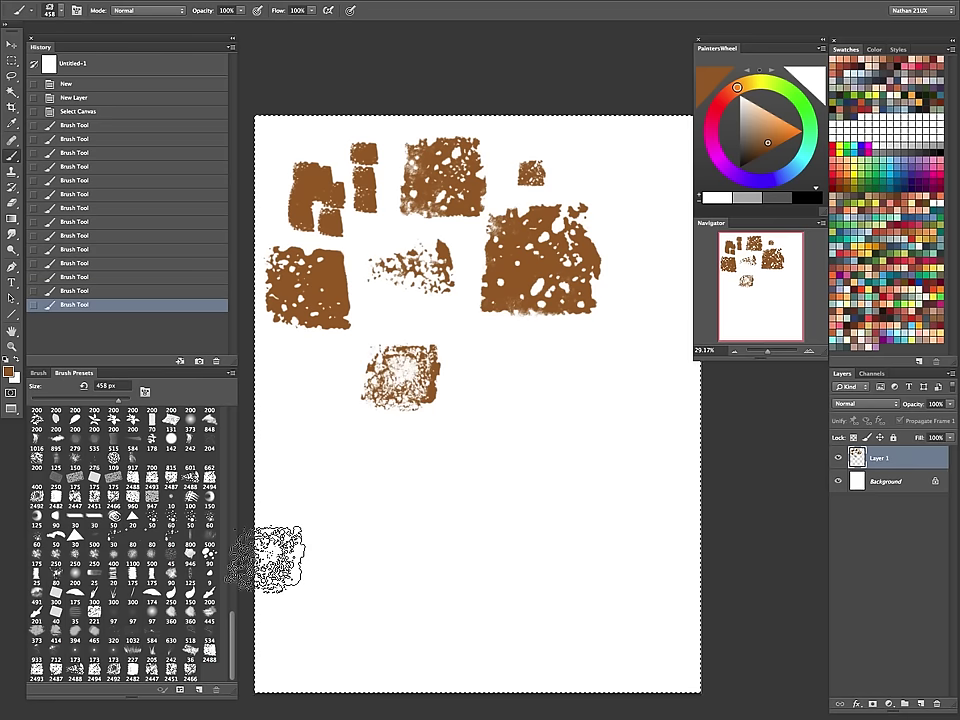
# Step: Choose the 2482 px sponge brush, set its size to 489 px and stamp it below the large 700 px mark
pyautogui.click(133, 671)
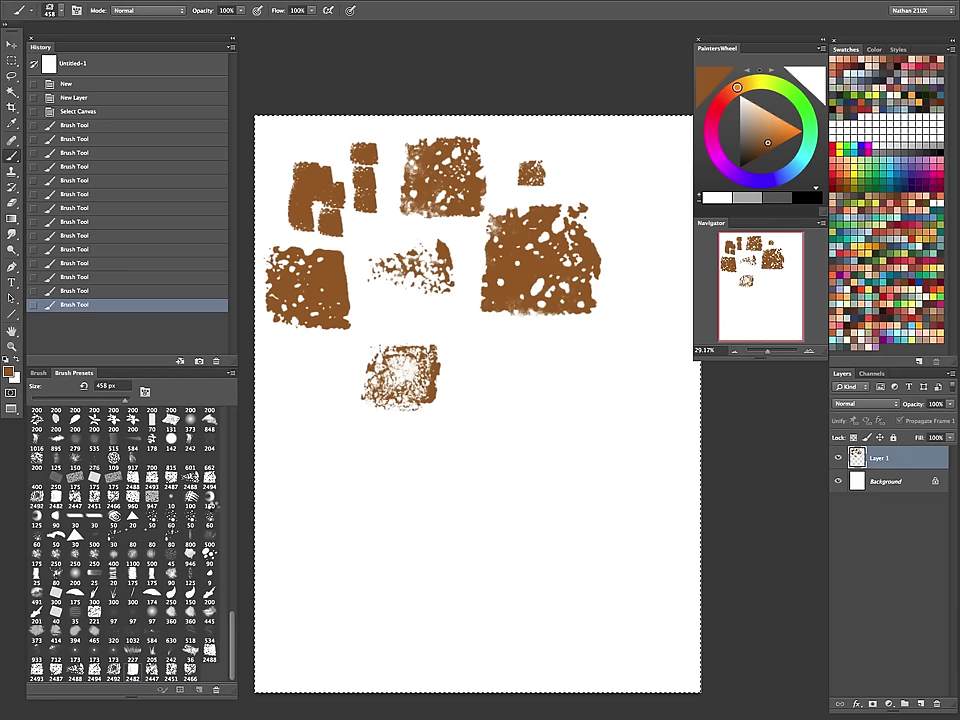
pyautogui.click(61, 14)
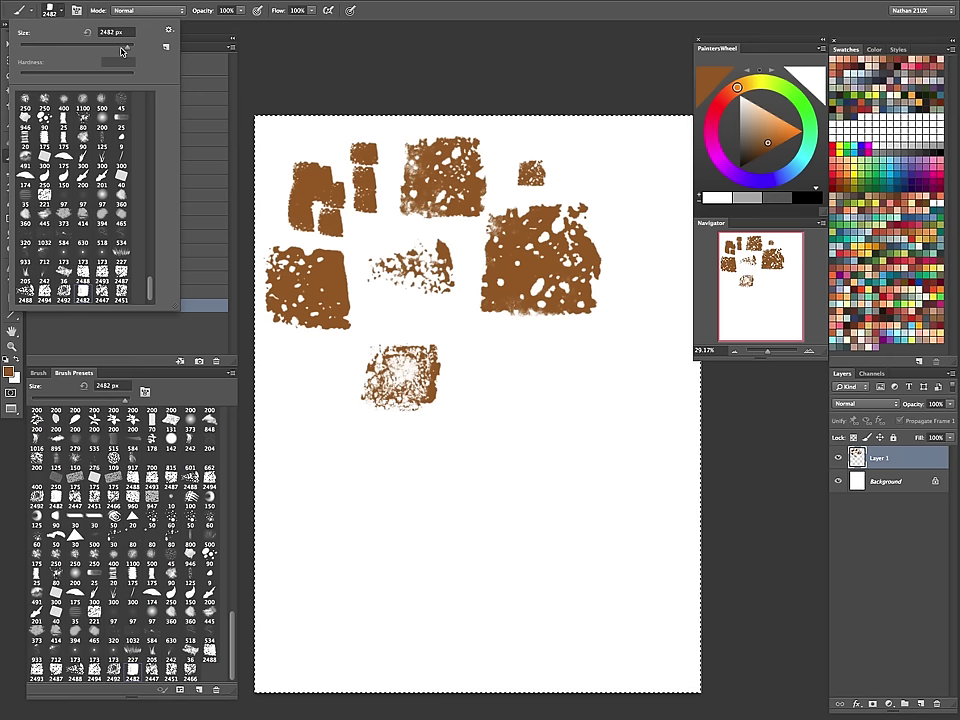
pyautogui.moveTo(124, 47)
pyautogui.mouseDown()
pyautogui.moveTo(86, 48)
pyautogui.moveTo(124, 48)
pyautogui.mouseUp()
pyautogui.write('489')
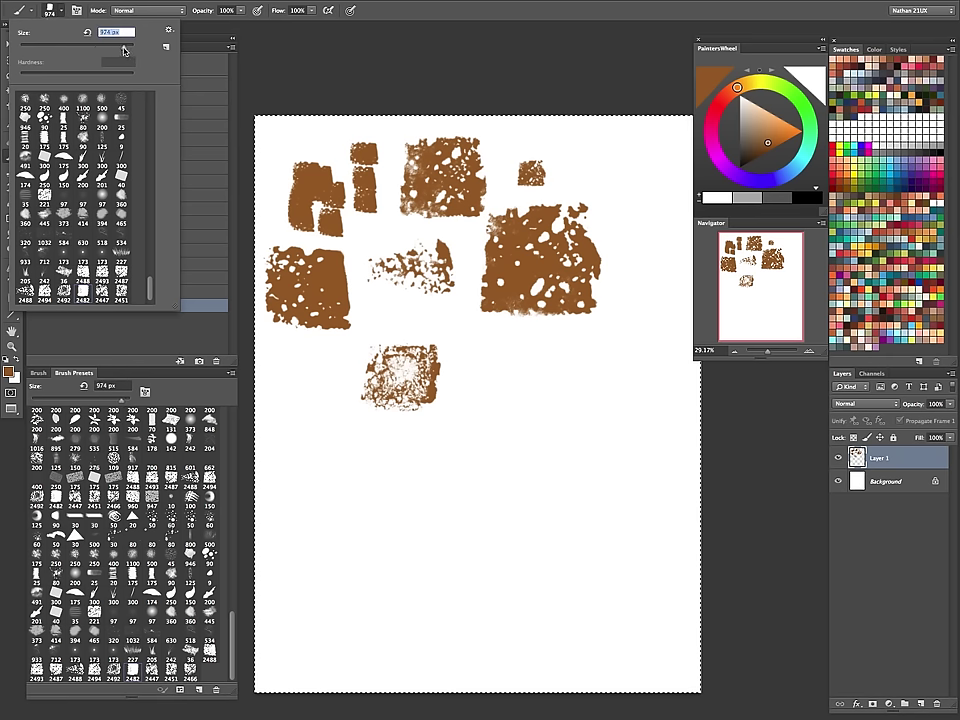
pyautogui.press('Return')
pyautogui.click(528, 390)
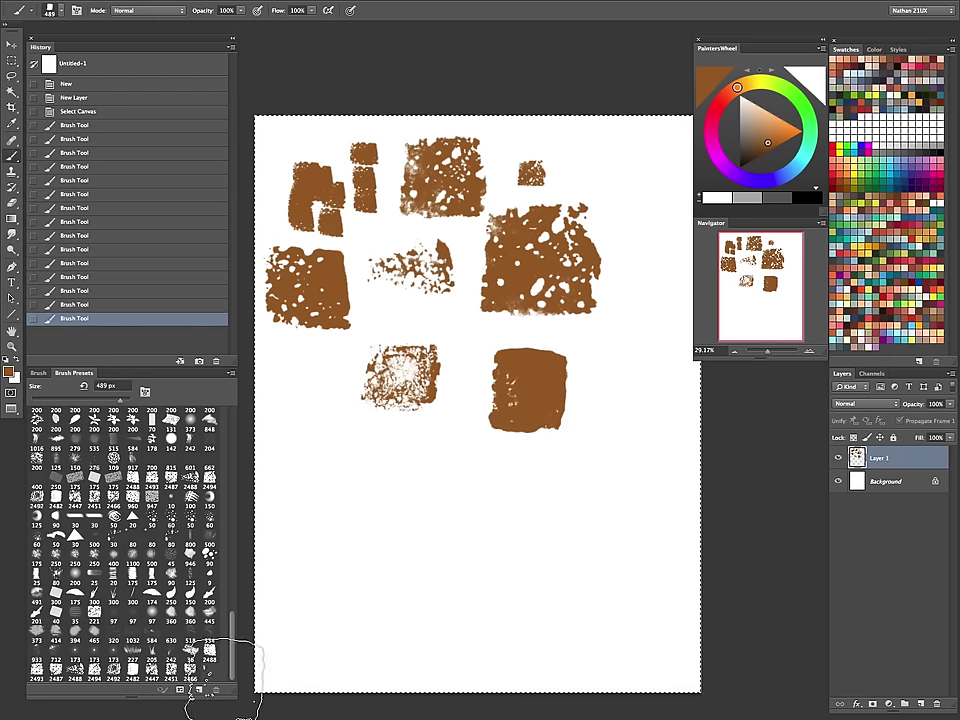
# Step: Choose the 2451 px sponge brush, set its size to 479 px and stamp it near the right edge of the lower row
pyautogui.click(171, 666)
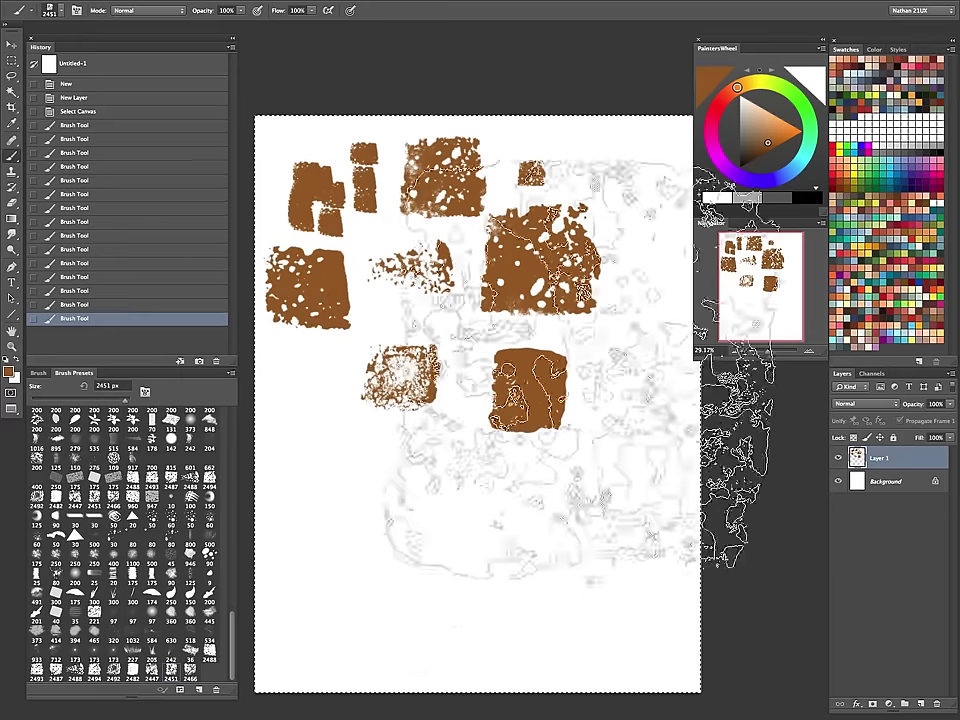
pyautogui.click(48, 12)
pyautogui.moveTo(126, 46)
pyautogui.mouseDown()
pyautogui.moveTo(106, 46)
pyautogui.moveTo(123, 46)
pyautogui.mouseUp()
pyautogui.write('479')
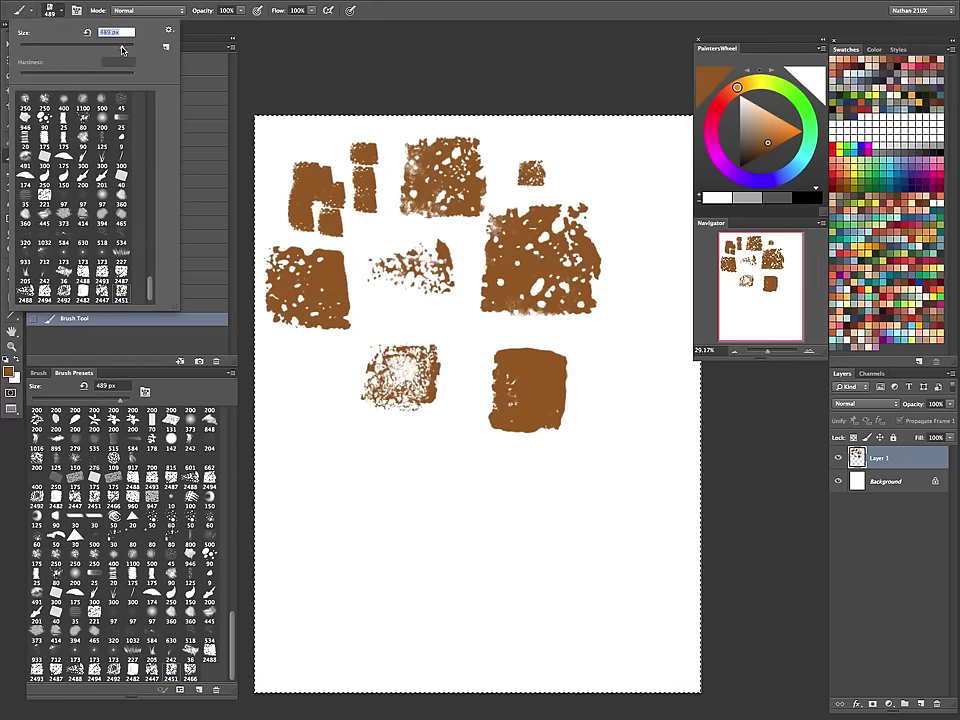
pyautogui.press('Return')
pyautogui.click(620, 400)
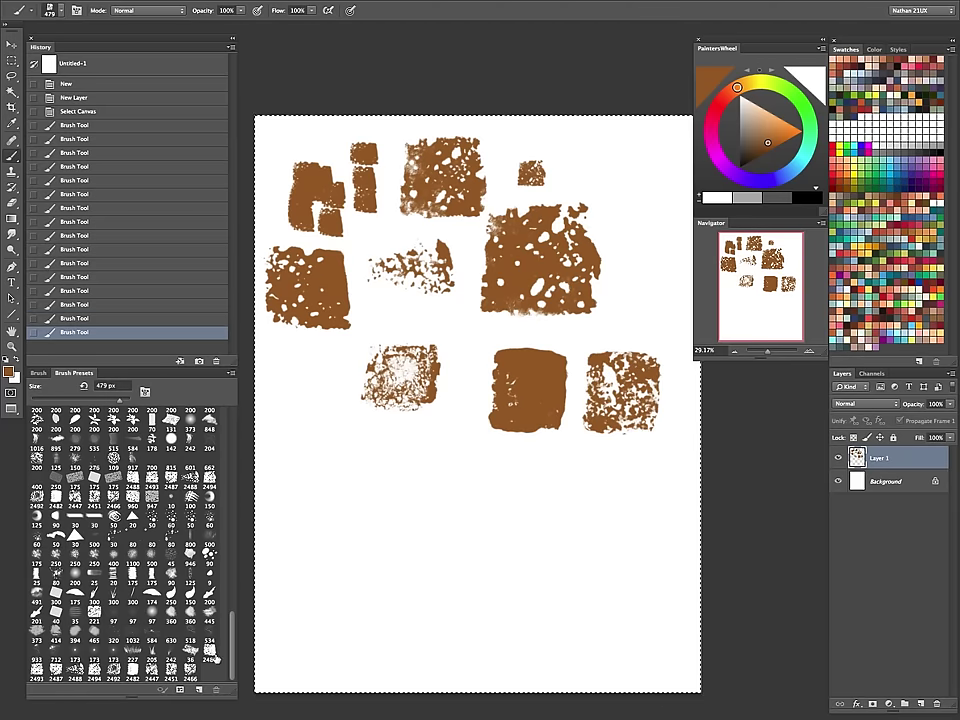
# Step: Choose the first 2488 px sponge brush again, reduce it to 437 px and stamp it at the left of the lower row
pyautogui.click(155, 484)
pyautogui.click(60, 11)
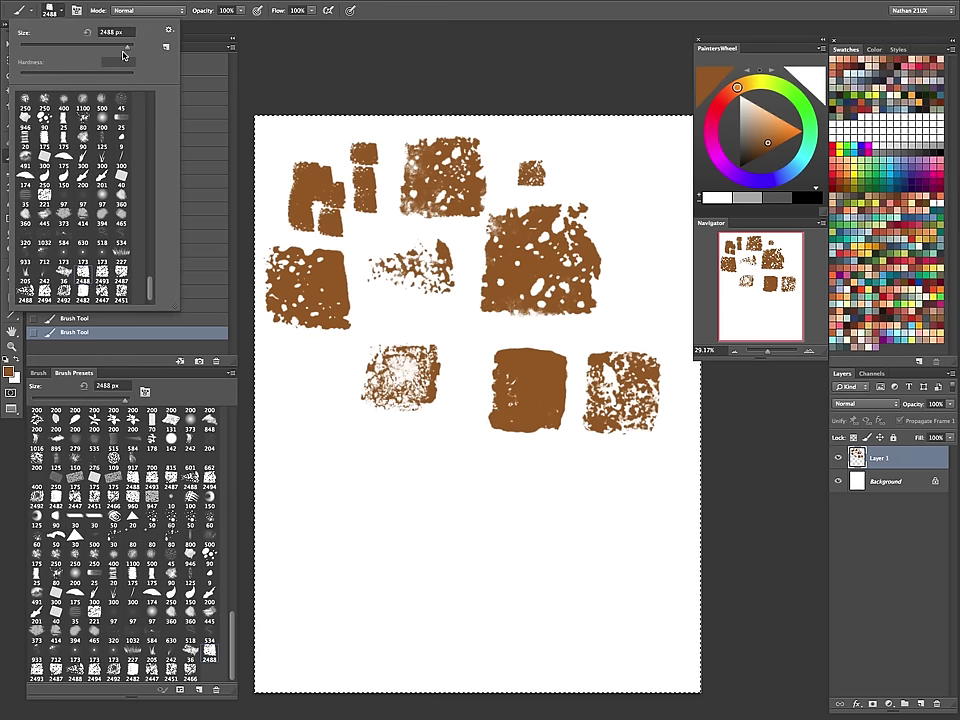
pyautogui.moveTo(125, 47)
pyautogui.mouseDown()
pyautogui.moveTo(86, 47)
pyautogui.moveTo(118, 48)
pyautogui.mouseUp()
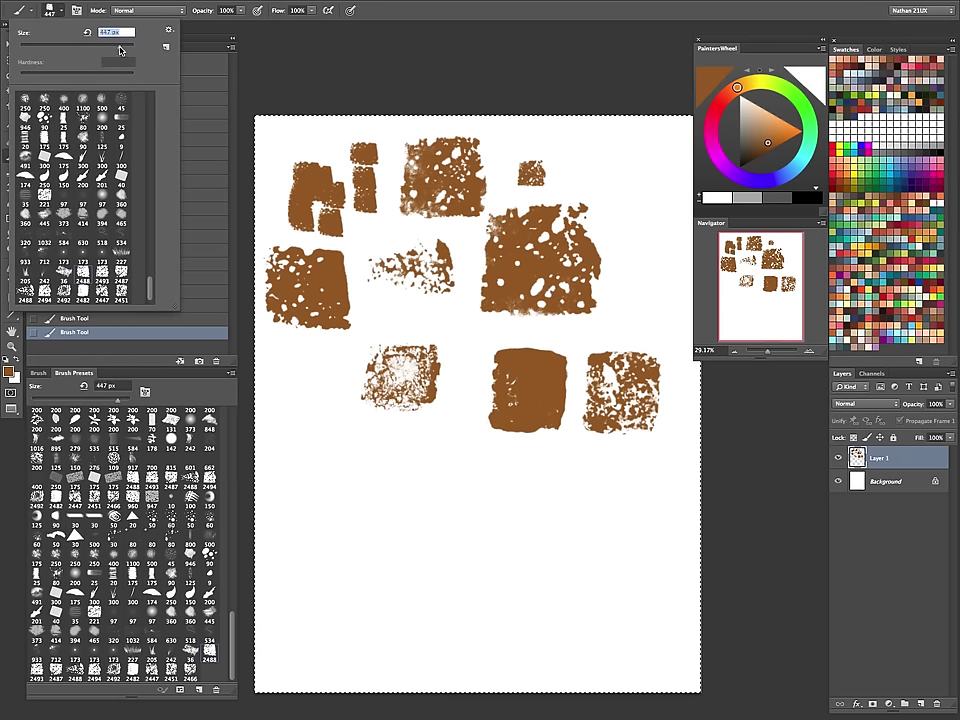
pyautogui.click(394, 13)
pyautogui.click(304, 374)
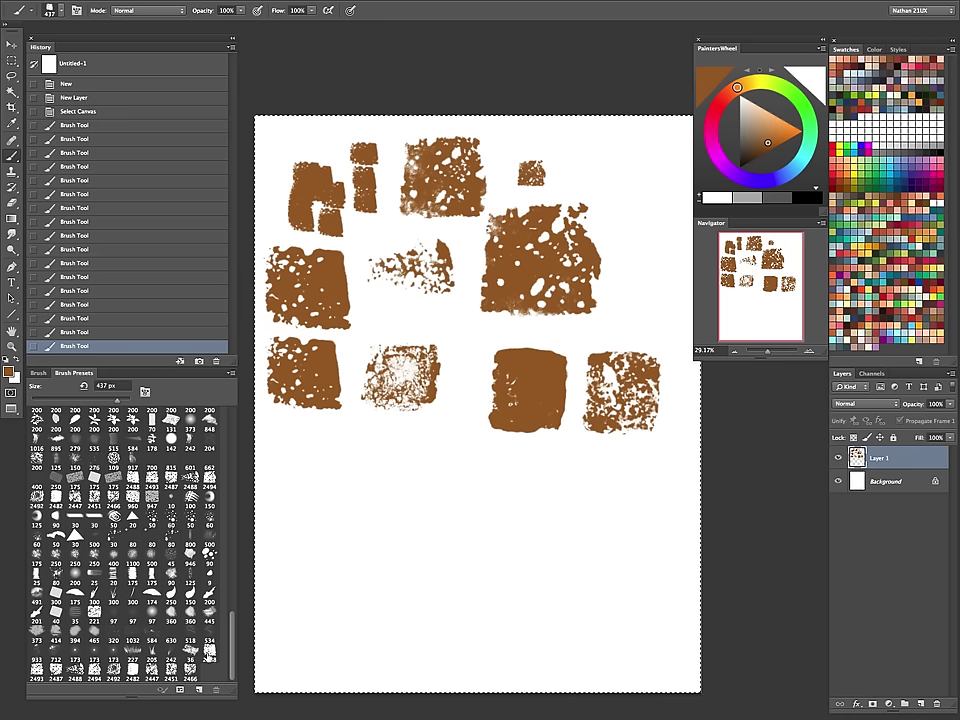
# Step: Stamp the 437 px sponge brush in the empty lower area and clear all the samples from Layer 1
pyautogui.click(412, 540)
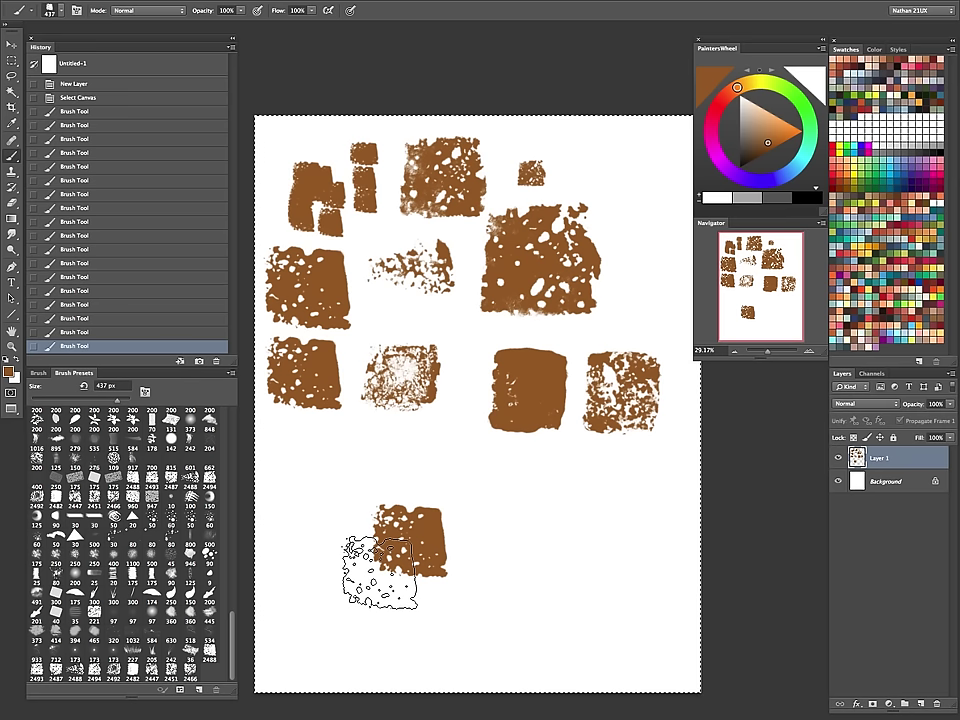
pyautogui.press('Delete')
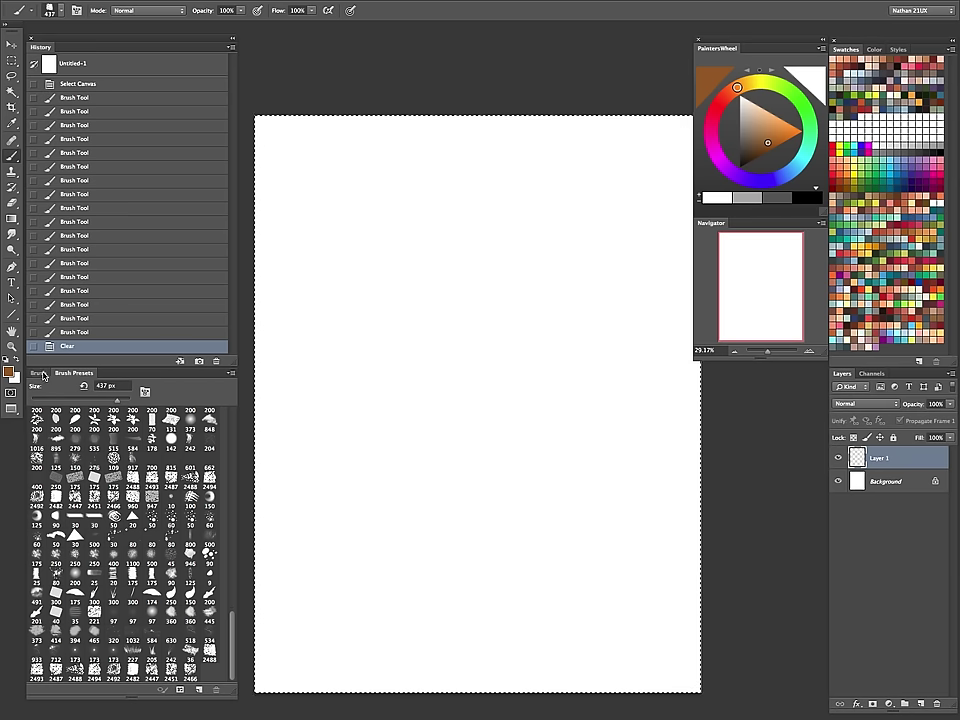
# Step: Enable Shape Dynamics for the sponge brush and set its Angle Jitter to 11%
pyautogui.click(38, 372)
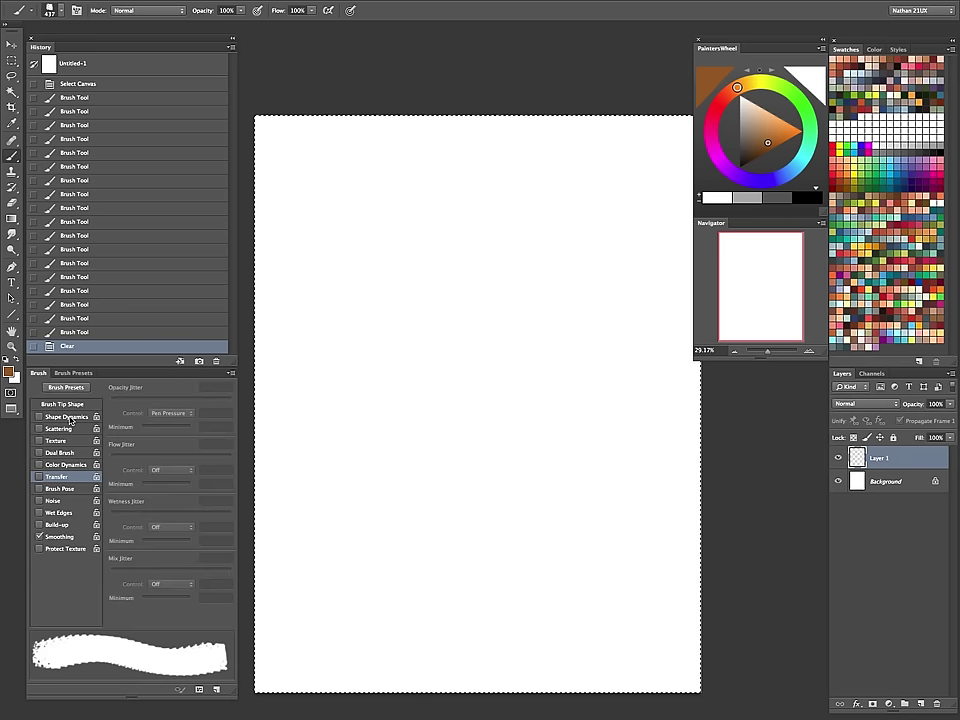
pyautogui.click(70, 417)
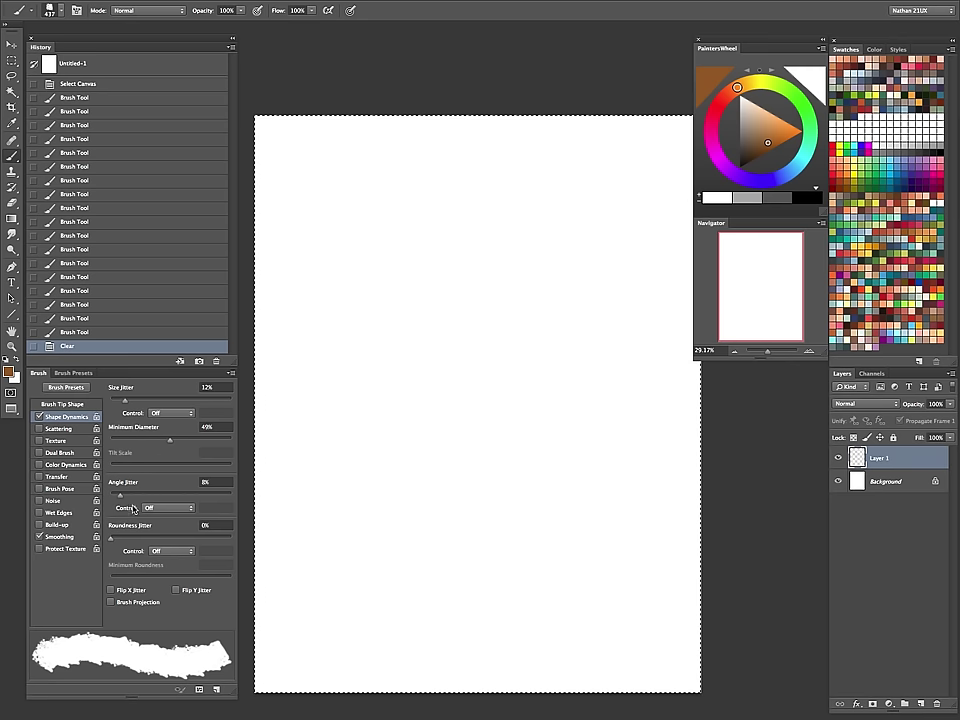
pyautogui.moveTo(120, 495)
pyautogui.mouseDown()
pyautogui.moveTo(112, 498)
pyautogui.moveTo(124, 496)
pyautogui.mouseUp()
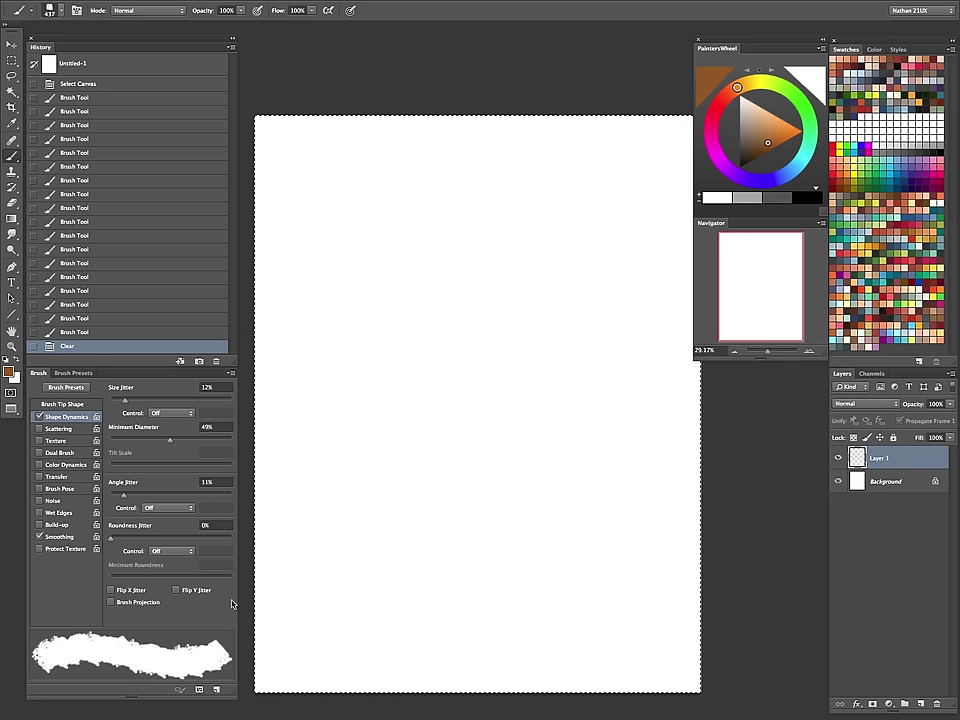
# Step: Paint a winding trail of overlapping brown sponge marks across the canvas, plus one separate stamp near the bottom
pyautogui.moveTo(375, 411)
pyautogui.mouseDown()
pyautogui.moveTo(465, 375)
pyautogui.moveTo(475, 317)
pyautogui.moveTo(508, 278)
pyautogui.moveTo(575, 380)
pyautogui.mouseUp()
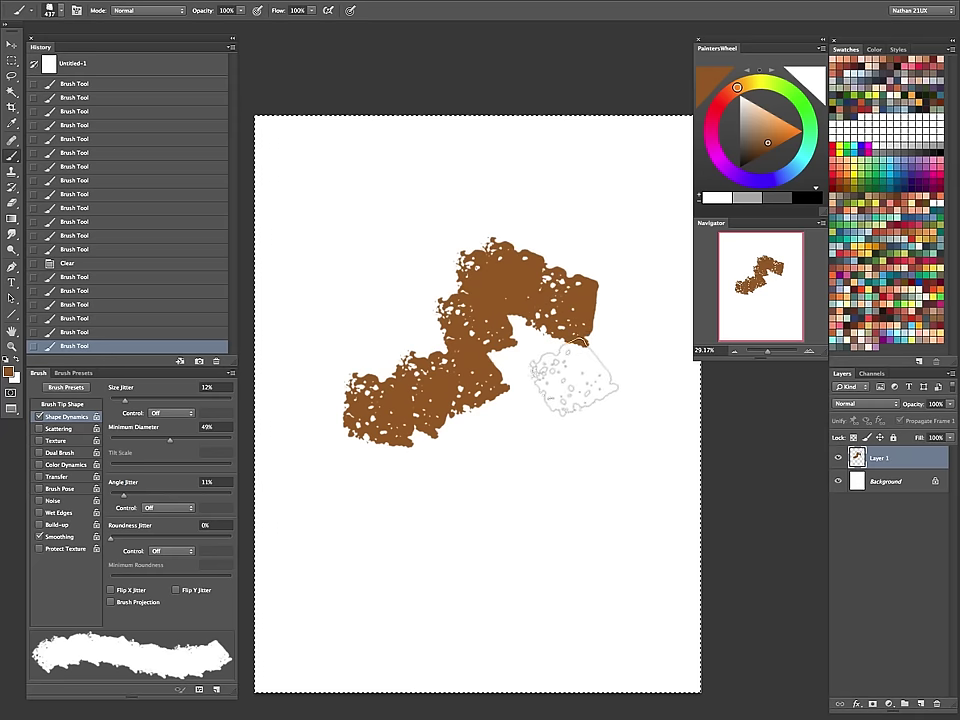
pyautogui.click(573, 378)
pyautogui.click(538, 406)
pyautogui.click(532, 454)
pyautogui.click(590, 473)
pyautogui.click(595, 527)
pyautogui.click(453, 557)
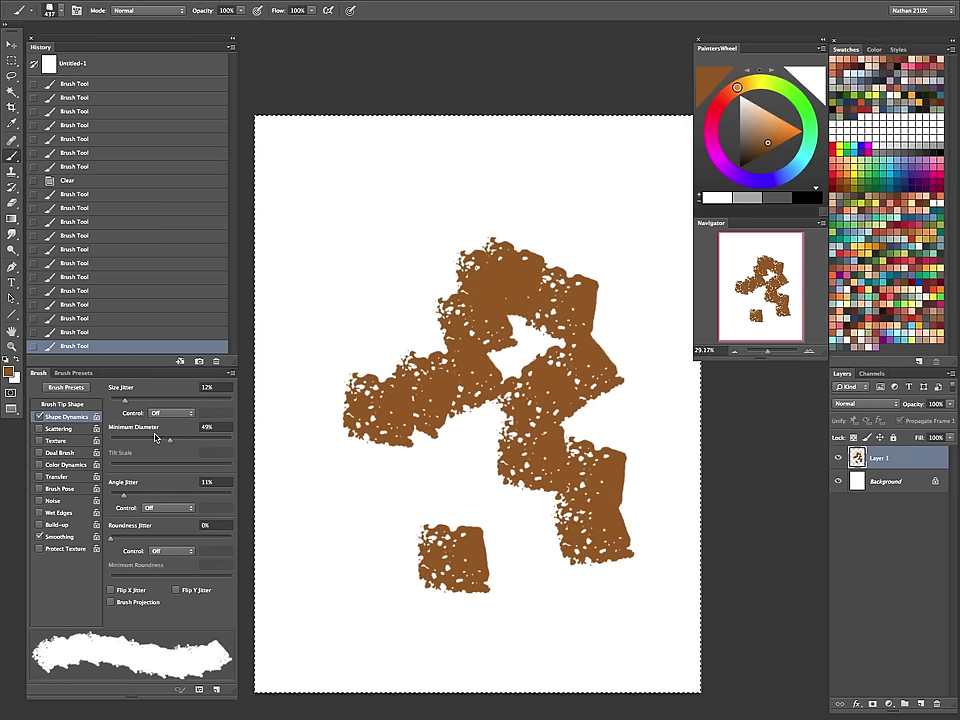
# Step: Set the brush's Size Jitter to 12% and its Angle Jitter to 23%
pyautogui.moveTo(128, 404); pyautogui.dragTo(126, 404)
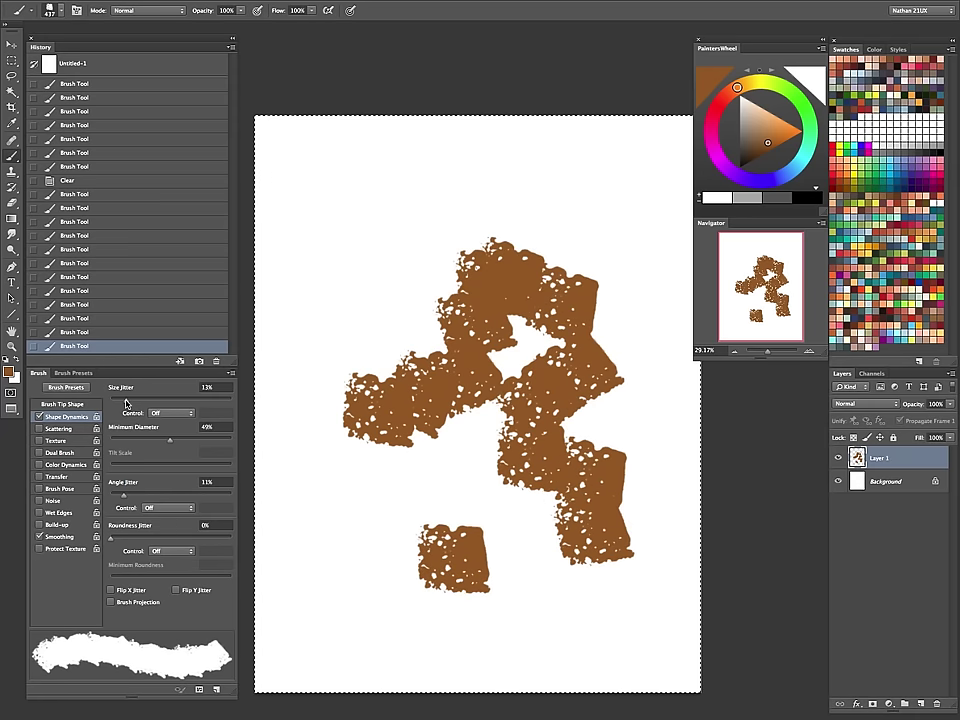
pyautogui.moveTo(128, 496); pyautogui.dragTo(138, 496)
# Step: Paint an arched sponge stroke above the existing marks and more strokes along the bottom, and clear the layer
pyautogui.moveTo(350, 295)
pyautogui.mouseDown()
pyautogui.moveTo(408, 230)
pyautogui.moveTo(500, 200)
pyautogui.moveTo(565, 210)
pyautogui.moveTo(611, 225)
pyautogui.mouseUp()
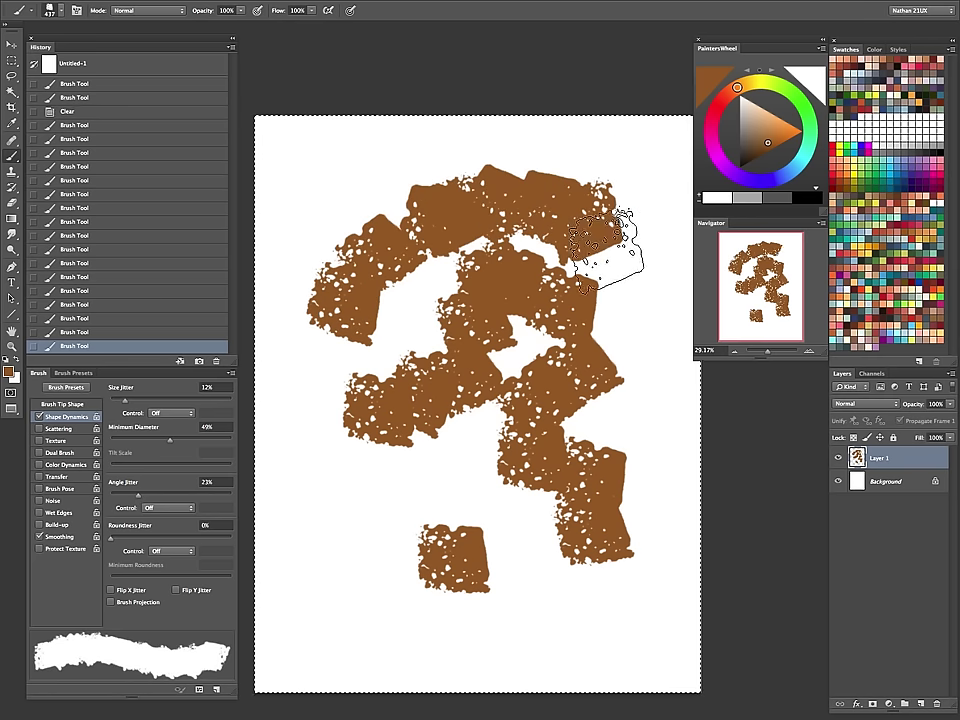
pyautogui.moveTo(315, 475)
pyautogui.mouseDown()
pyautogui.moveTo(385, 543)
pyautogui.moveTo(390, 603)
pyautogui.moveTo(455, 600)
pyautogui.mouseUp()
pyautogui.moveTo(530, 612); pyautogui.dragTo(693, 600)
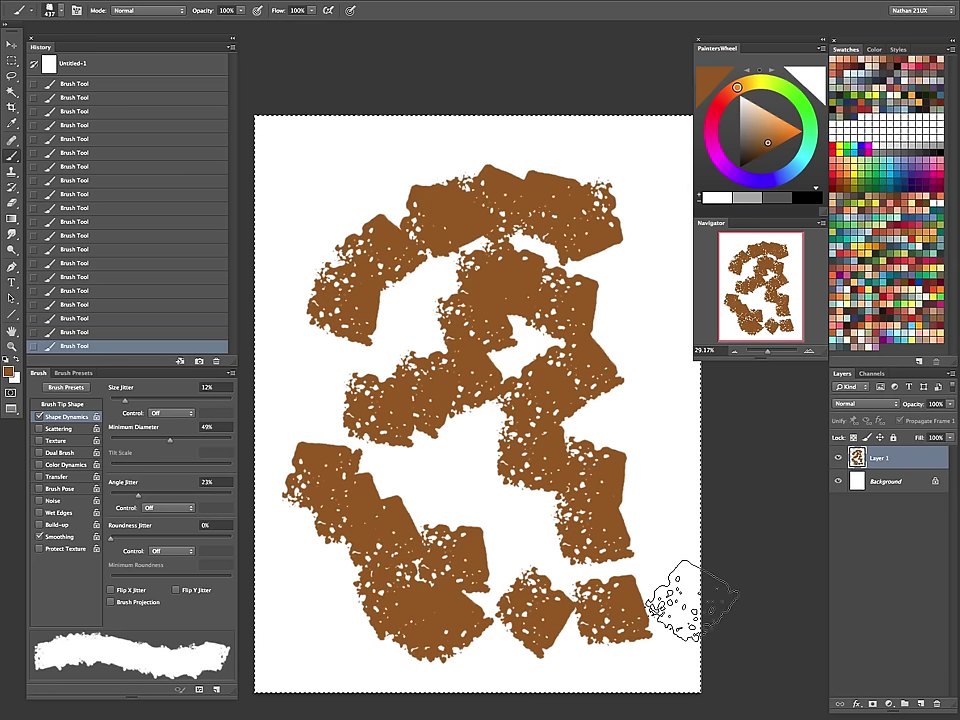
pyautogui.hotkey('ctrl', 'a')
pyautogui.press('Delete')
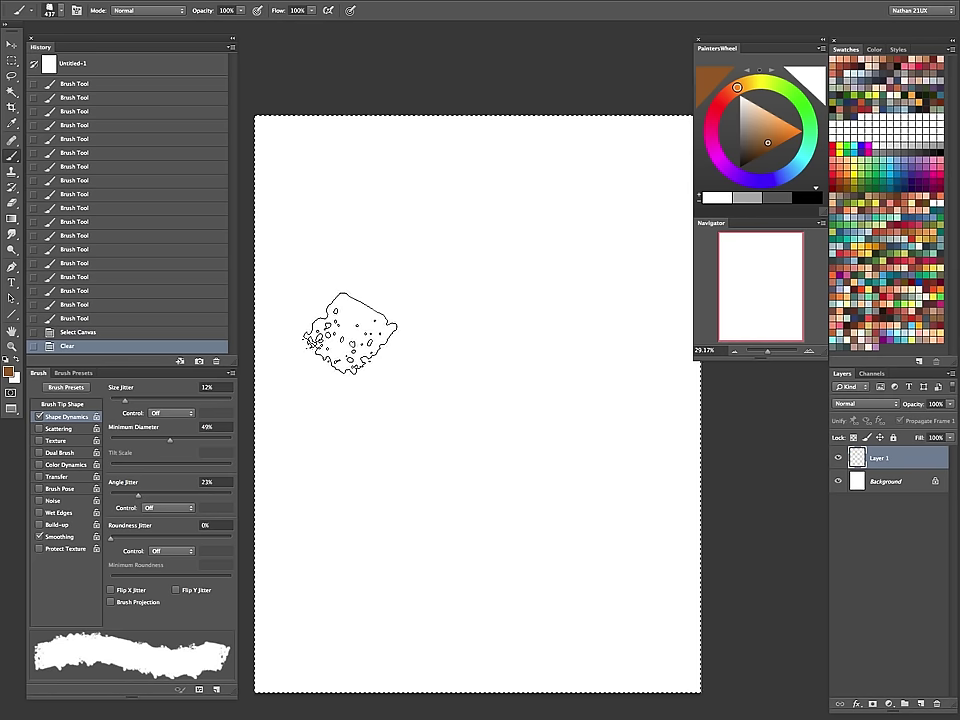
# Step: Stamp ten rotated sponge samples across the middle of the canvas and clear the layer
pyautogui.click(345, 348)
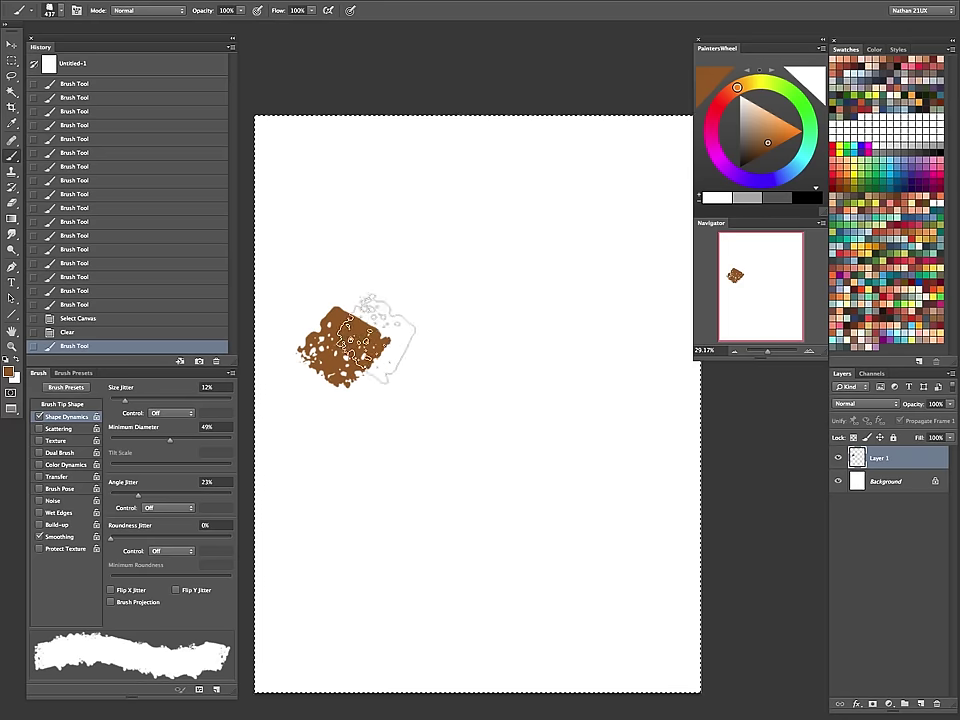
pyautogui.click(385, 333)
pyautogui.click(466, 288)
pyautogui.click(540, 268)
pyautogui.click(567, 355)
pyautogui.click(490, 415)
pyautogui.click(420, 455)
pyautogui.click(520, 495)
pyautogui.click(585, 485)
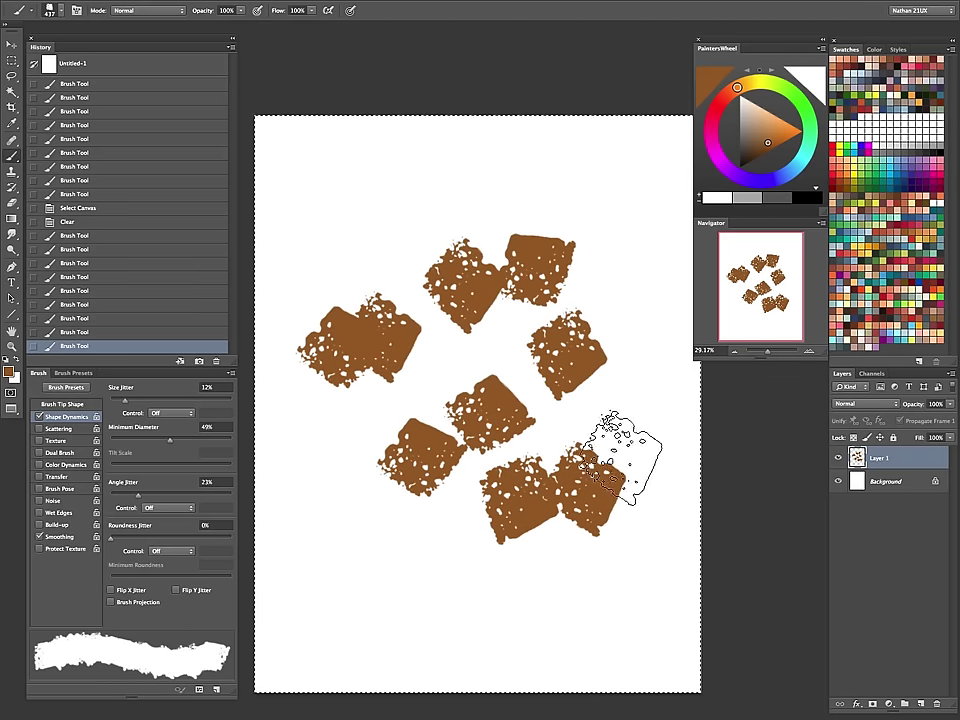
pyautogui.click(625, 420)
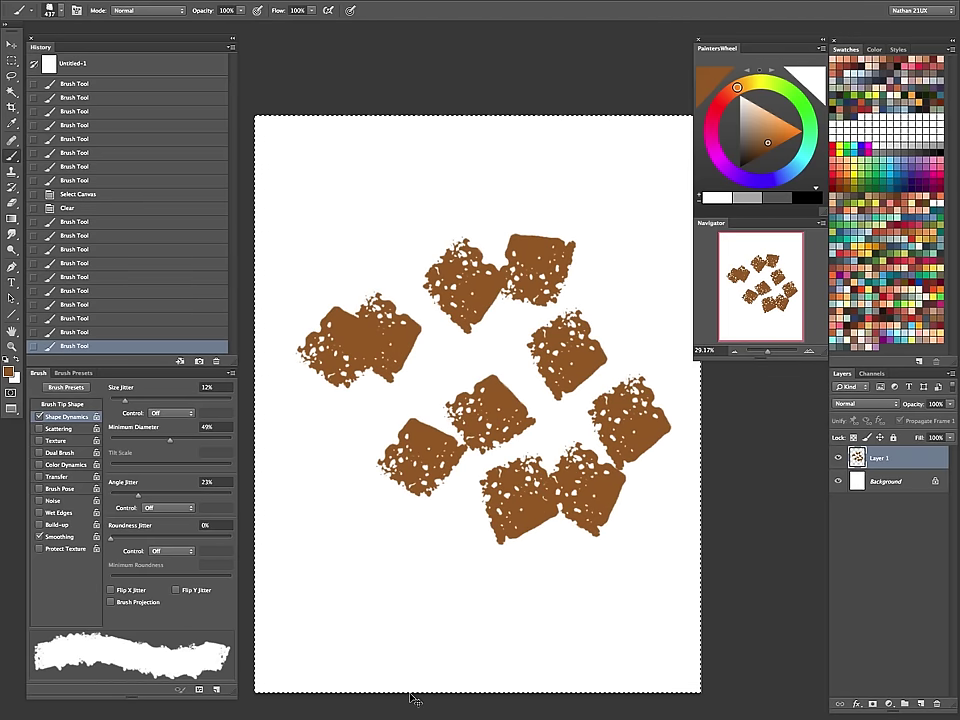
pyautogui.hotkey('ctrl', 'a')
pyautogui.press('Delete')
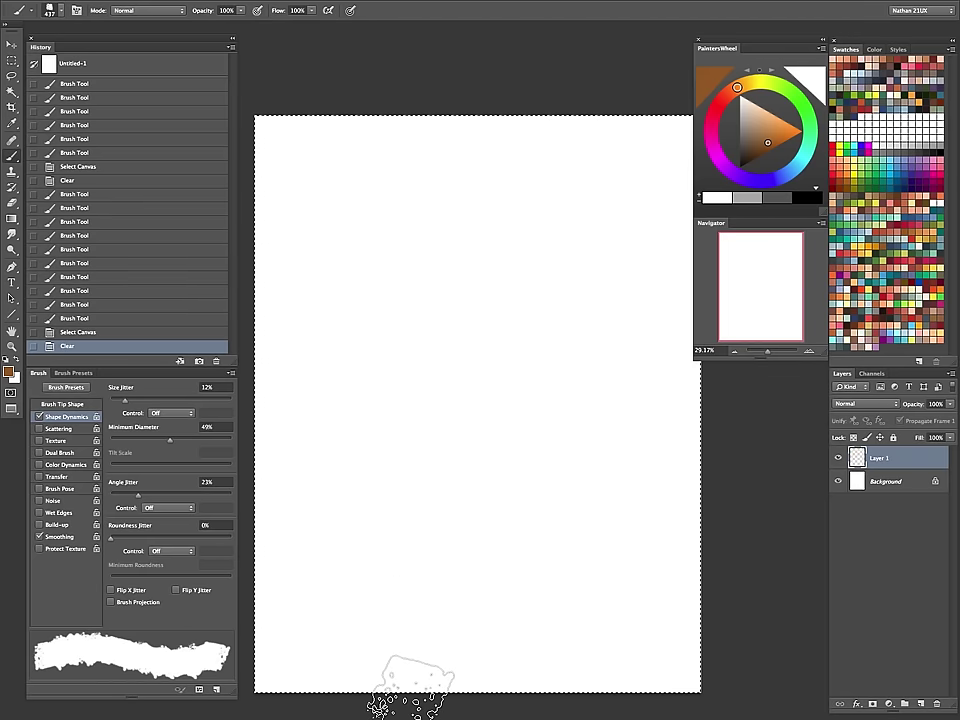
# Step: Toggle Dual Brush to compare the stroke preview and leave it enabled in Darken mode
pyautogui.click(71, 454)
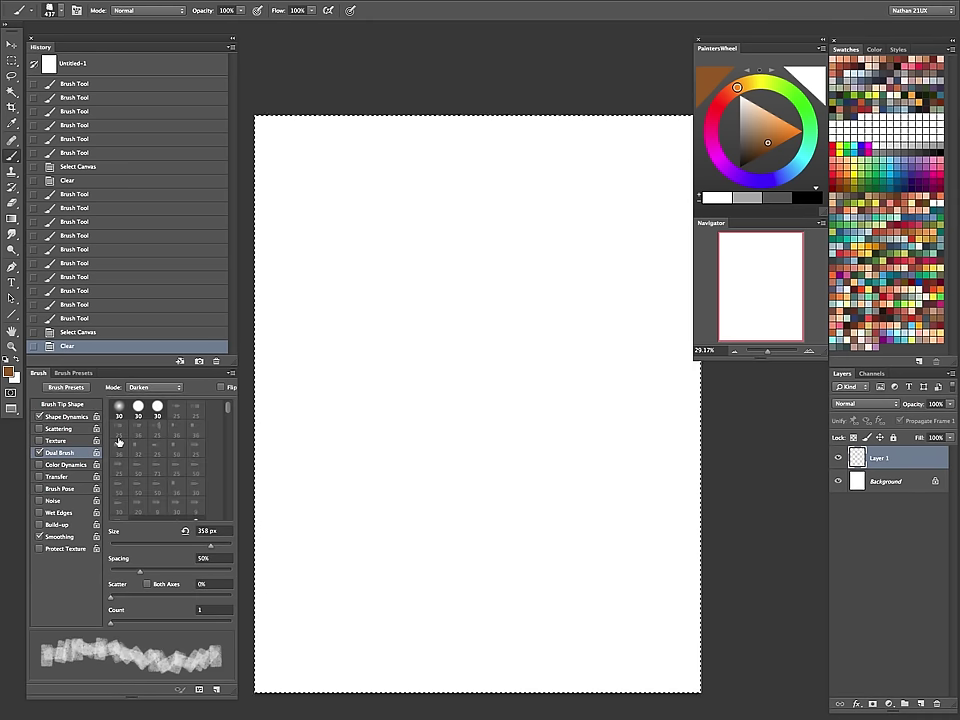
pyautogui.click(39, 453)
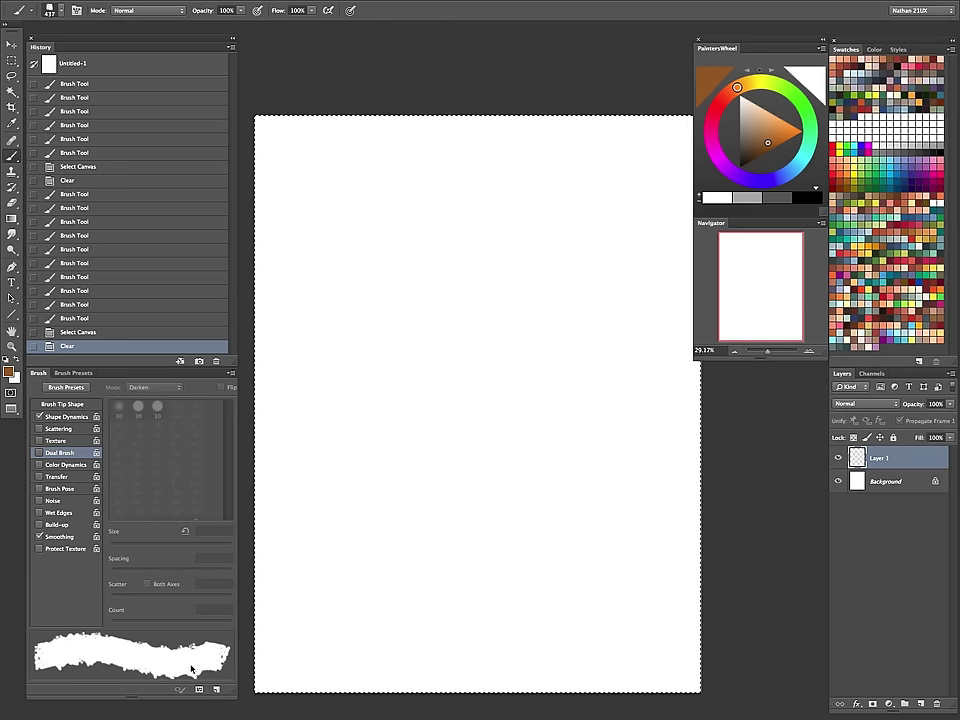
pyautogui.click(39, 454)
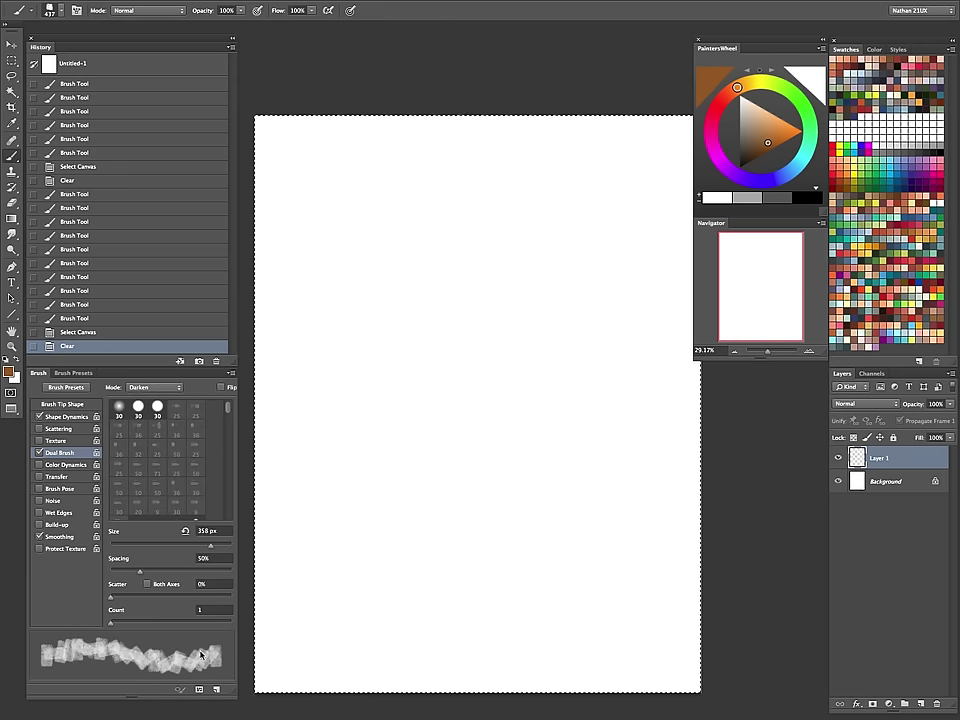
# Step: Paint layered arcs and diagonal strokes with the dual sponge brush over the canvas and clear the layer
pyautogui.moveTo(372, 446)
pyautogui.mouseDown()
pyautogui.moveTo(421, 401)
pyautogui.moveTo(500, 367)
pyautogui.mouseUp()
pyautogui.moveTo(422, 512); pyautogui.dragTo(530, 369)
pyautogui.moveTo(469, 556)
pyautogui.mouseDown()
pyautogui.moveTo(572, 350)
pyautogui.moveTo(450, 240)
pyautogui.mouseUp()
pyautogui.moveTo(520, 308)
pyautogui.mouseDown()
pyautogui.moveTo(375, 339)
pyautogui.moveTo(318, 492)
pyautogui.mouseUp()
pyautogui.moveTo(456, 326)
pyautogui.mouseDown()
pyautogui.moveTo(405, 463)
pyautogui.moveTo(498, 307)
pyautogui.moveTo(330, 485)
pyautogui.mouseUp()
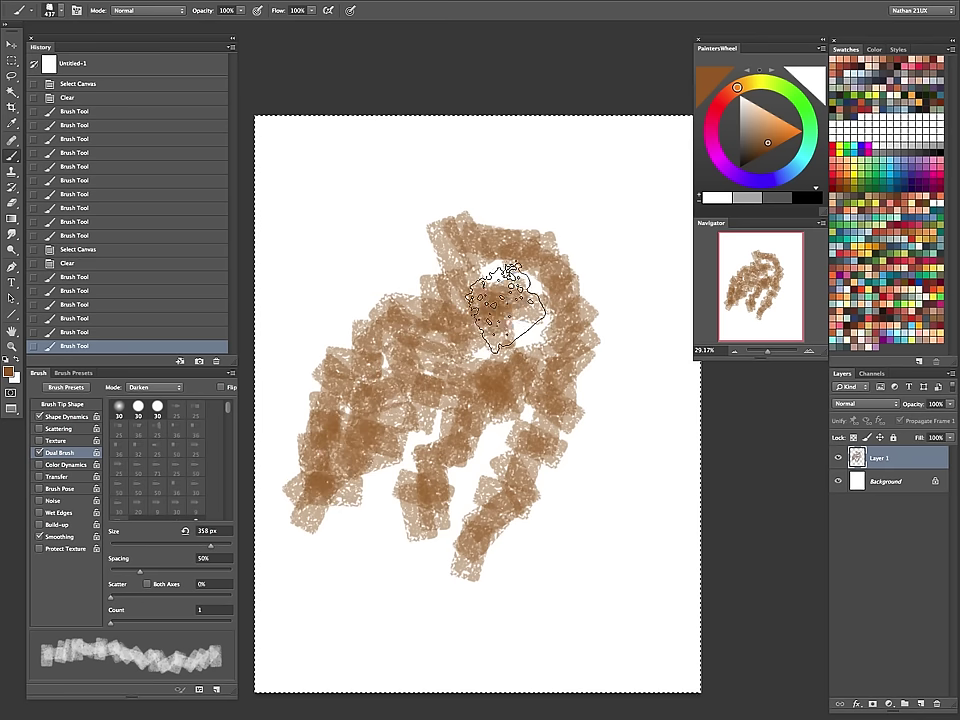
pyautogui.moveTo(507, 307); pyautogui.dragTo(318, 478)
pyautogui.moveTo(308, 318); pyautogui.dragTo(636, 205)
pyautogui.moveTo(385, 272)
pyautogui.mouseDown()
pyautogui.moveTo(578, 212)
pyautogui.moveTo(657, 295)
pyautogui.mouseUp()
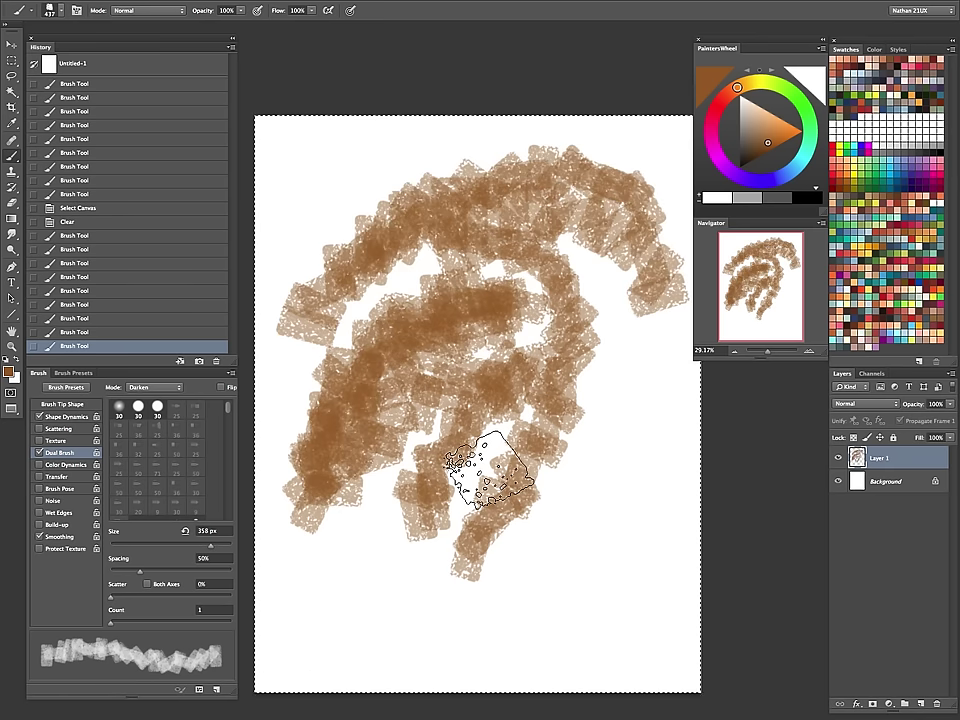
pyautogui.hotkey('ctrl', 'a')
pyautogui.press('Delete')
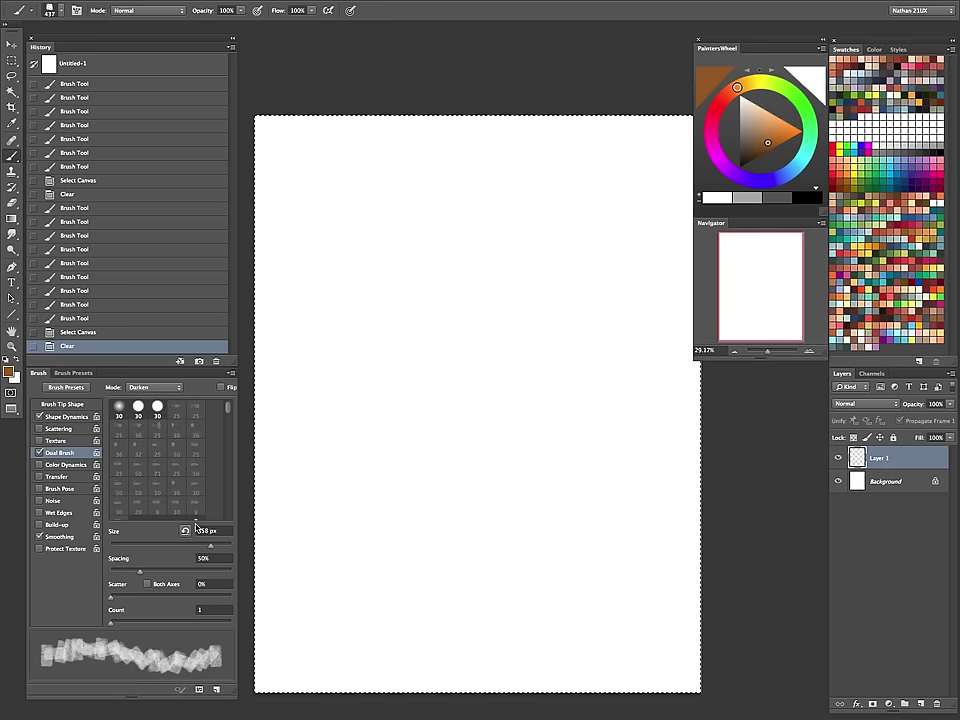
# Step: Enable Transfer with pen-pressure opacity and paint overlapping diagonal brown strokes from the lower left to the upper middle
pyautogui.click(61, 476)
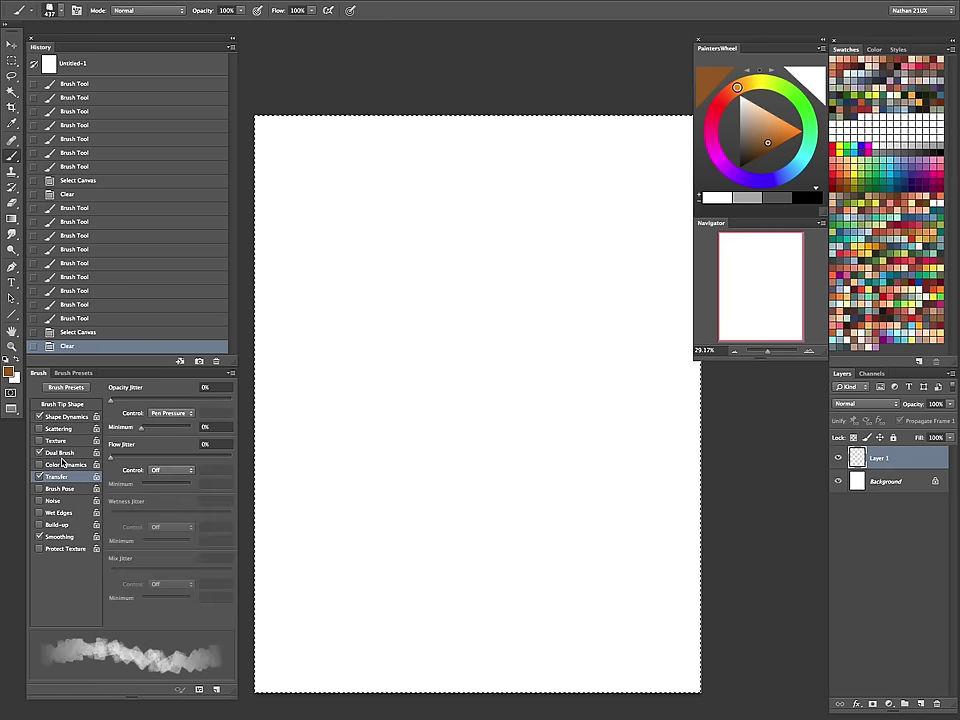
pyautogui.moveTo(317, 536)
pyautogui.mouseDown()
pyautogui.moveTo(493, 321)
pyautogui.moveTo(386, 611)
pyautogui.moveTo(300, 440)
pyautogui.moveTo(420, 345)
pyautogui.moveTo(438, 237)
pyautogui.moveTo(452, 300)
pyautogui.moveTo(527, 218)
pyautogui.mouseUp()
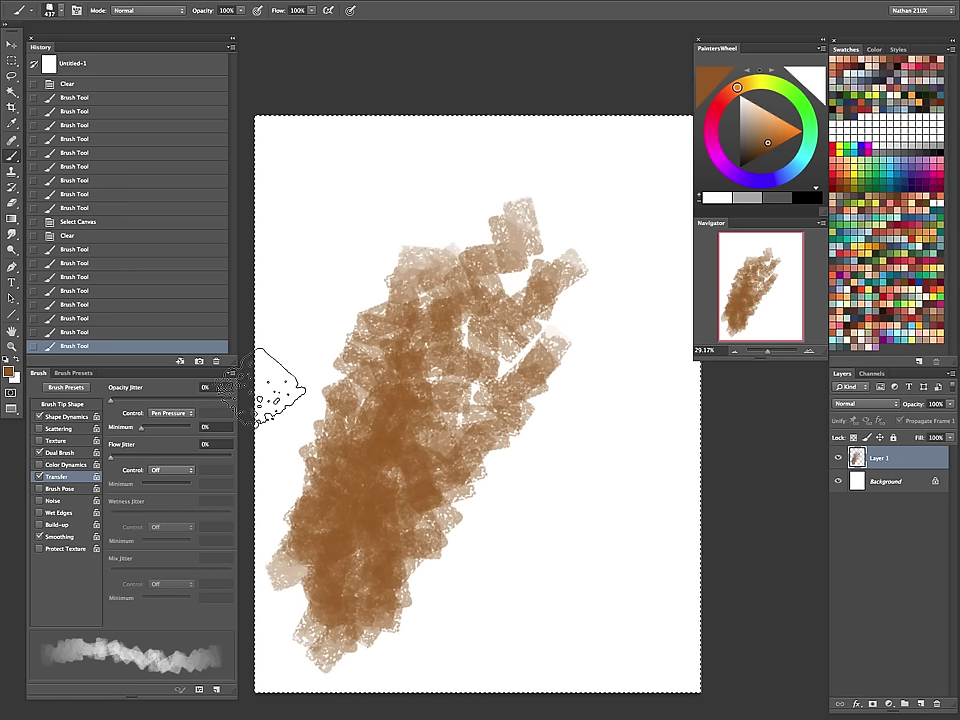
# Step: Adjust Shape Dynamics to 11% Size Jitter, 47% Minimum Diameter and 29% Angle Jitter
pyautogui.click(72, 417)
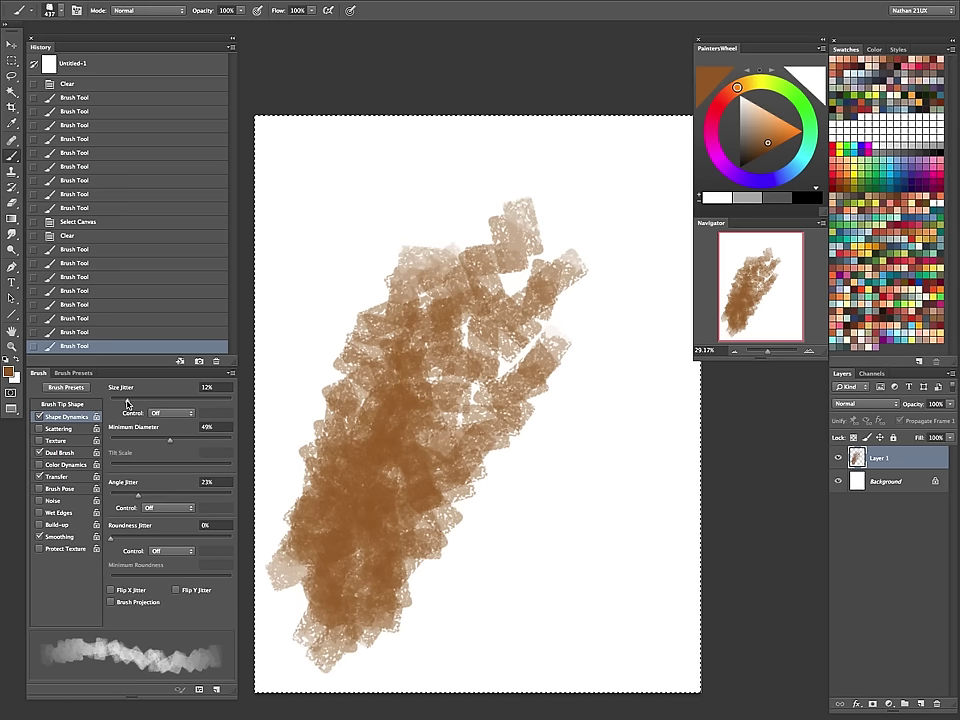
pyautogui.moveTo(161, 404); pyautogui.dragTo(123, 402)
pyautogui.moveTo(169, 440)
pyautogui.mouseDown()
pyautogui.moveTo(157, 444)
pyautogui.moveTo(166, 441)
pyautogui.mouseUp()
pyautogui.moveTo(138, 495); pyautogui.dragTo(146, 494)
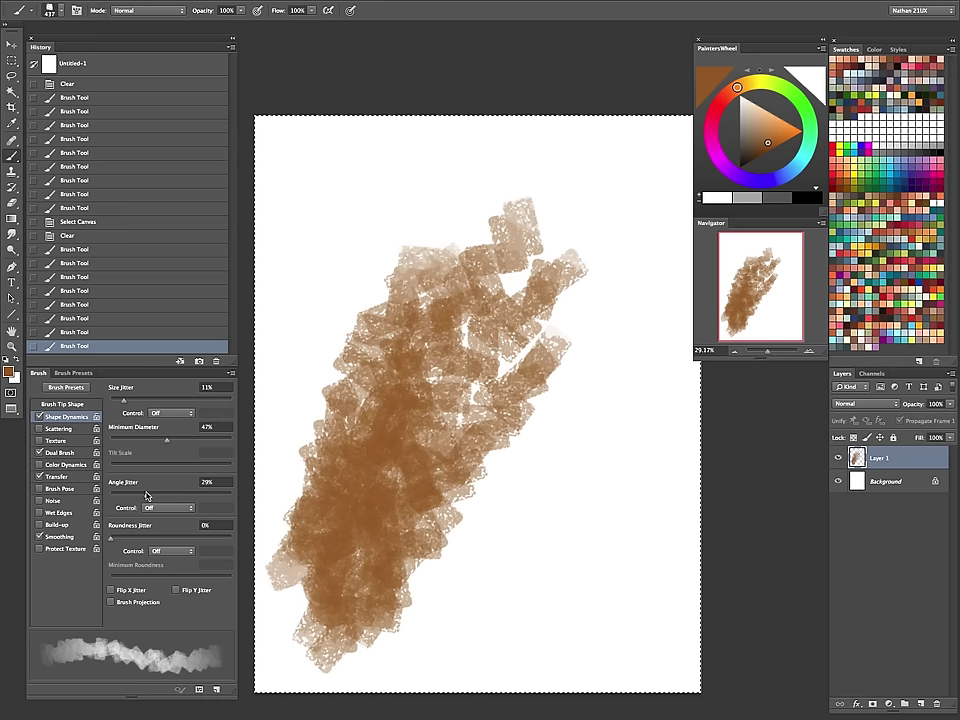
# Step: Set the Dual Brush to 13% spacing, 30% scatter and a size of 383 px
pyautogui.click(62, 453)
pyautogui.moveTo(141, 572)
pyautogui.mouseDown()
pyautogui.moveTo(162, 574)
pyautogui.moveTo(118, 572)
pyautogui.moveTo(139, 571)
pyautogui.moveTo(118, 572)
pyautogui.moveTo(115, 595)
pyautogui.mouseUp()
pyautogui.moveTo(211, 548); pyautogui.dragTo(212, 550)
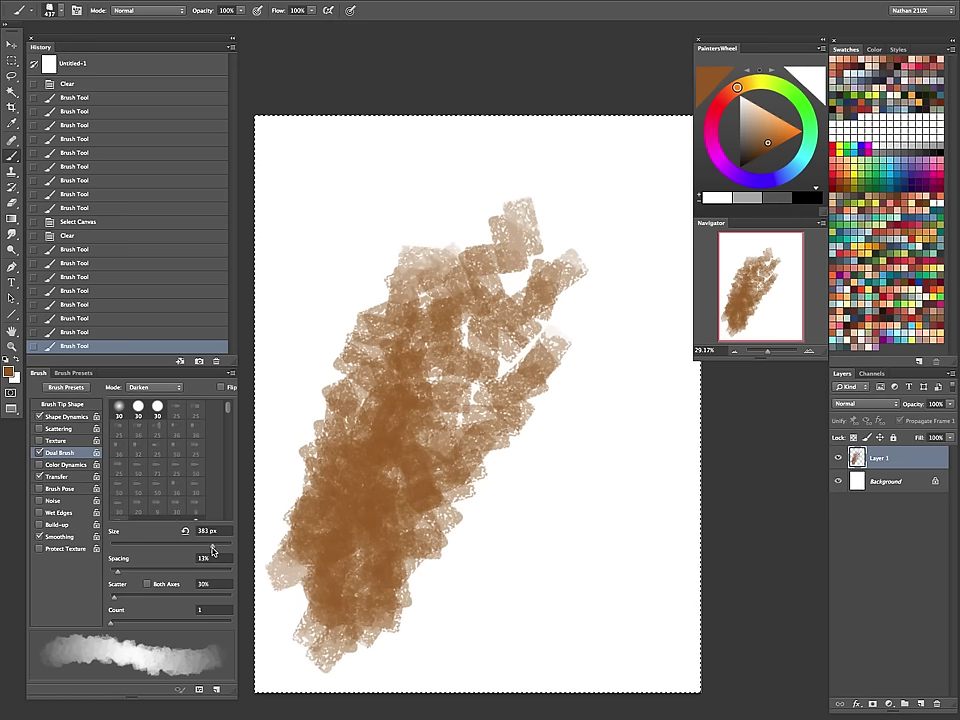
# Step: Paint a soft brown test patch over the upper part of the strokes and clear the whole layer
pyautogui.moveTo(321, 293)
pyautogui.mouseDown()
pyautogui.moveTo(441, 190)
pyautogui.moveTo(329, 338)
pyautogui.moveTo(487, 184)
pyautogui.moveTo(443, 302)
pyautogui.moveTo(451, 290)
pyautogui.moveTo(365, 326)
pyautogui.moveTo(560, 185)
pyautogui.mouseUp()
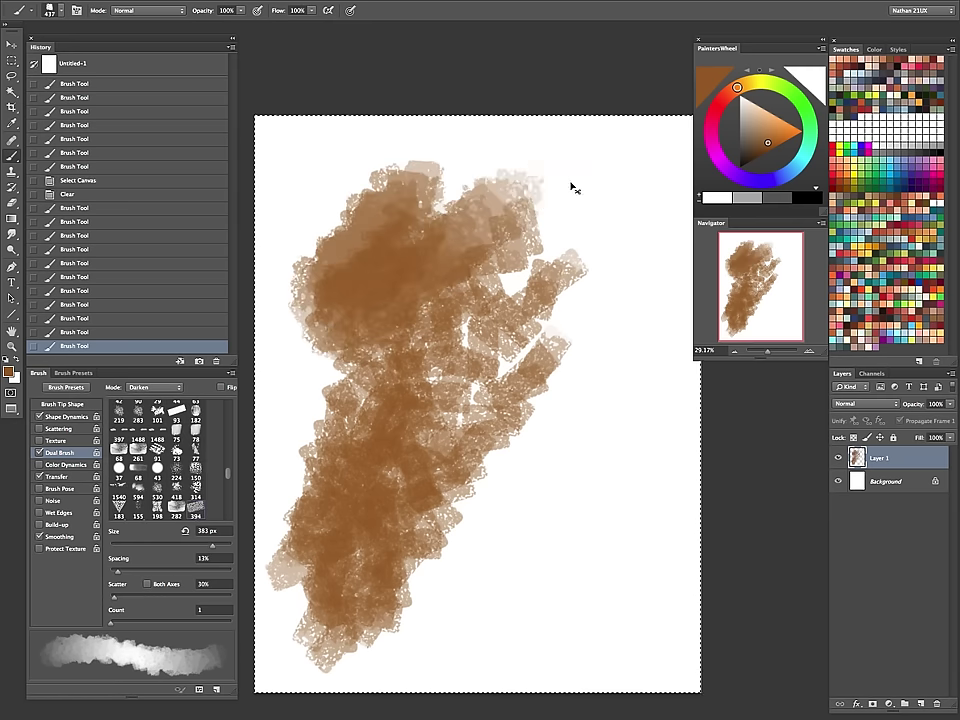
pyautogui.press('super+a')
pyautogui.press('BackSpace')
# Step: Paint a light diagonal brown stroke and build up a darker brown patch beside it in the canvas center
pyautogui.moveTo(505, 270); pyautogui.dragTo(395, 455)
pyautogui.moveTo(550, 320)
pyautogui.mouseDown()
pyautogui.moveTo(423, 532)
pyautogui.moveTo(551, 348)
pyautogui.moveTo(438, 560)
pyautogui.moveTo(466, 572)
pyautogui.mouseUp()
pyautogui.moveTo(470, 550)
pyautogui.mouseDown()
pyautogui.moveTo(541, 465)
pyautogui.moveTo(450, 520)
pyautogui.mouseUp()
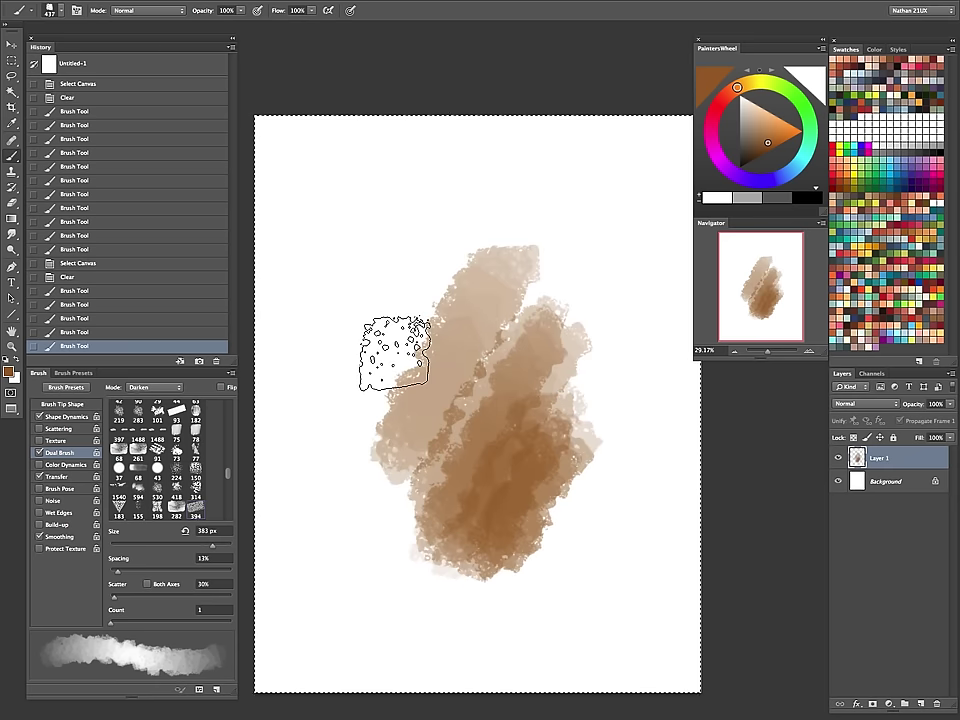
# Step: Choose a bright red-orange swatch and paint it over the upper left of the brown patch, plus a dab to its right
pyautogui.click(866, 286)
pyautogui.moveTo(396, 396)
pyautogui.mouseDown()
pyautogui.moveTo(396, 471)
pyautogui.moveTo(455, 420)
pyautogui.moveTo(396, 373)
pyautogui.moveTo(452, 347)
pyautogui.moveTo(458, 279)
pyautogui.moveTo(505, 250)
pyautogui.mouseUp()
pyautogui.moveTo(605, 340); pyautogui.dragTo(580, 338)
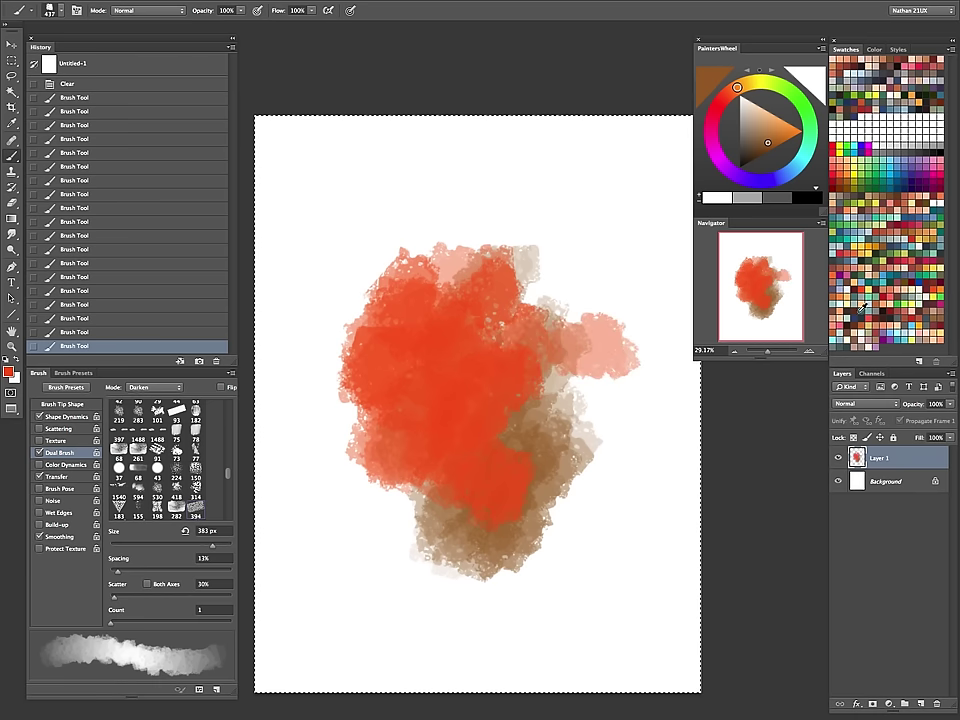
# Step: Choose a dark red swatch and paint shading along the lower part of the patch, plus a separate blob at lower left
pyautogui.click(874, 318)
pyautogui.moveTo(472, 435)
pyautogui.mouseDown()
pyautogui.moveTo(467, 469)
pyautogui.moveTo(456, 432)
pyautogui.moveTo(435, 410)
pyautogui.moveTo(469, 491)
pyautogui.moveTo(495, 508)
pyautogui.moveTo(579, 429)
pyautogui.moveTo(574, 546)
pyautogui.mouseUp()
pyautogui.moveTo(330, 565)
pyautogui.mouseDown()
pyautogui.moveTo(385, 620)
pyautogui.moveTo(373, 602)
pyautogui.moveTo(349, 635)
pyautogui.moveTo(340, 617)
pyautogui.moveTo(357, 600)
pyautogui.moveTo(348, 577)
pyautogui.moveTo(359, 612)
pyautogui.moveTo(334, 615)
pyautogui.moveTo(341, 603)
pyautogui.moveTo(383, 618)
pyautogui.moveTo(431, 397)
pyautogui.moveTo(384, 365)
pyautogui.moveTo(456, 355)
pyautogui.moveTo(456, 445)
pyautogui.moveTo(386, 420)
pyautogui.moveTo(391, 395)
pyautogui.moveTo(388, 452)
pyautogui.moveTo(451, 512)
pyautogui.moveTo(649, 485)
pyautogui.moveTo(556, 492)
pyautogui.moveTo(599, 496)
pyautogui.moveTo(518, 575)
pyautogui.mouseUp()
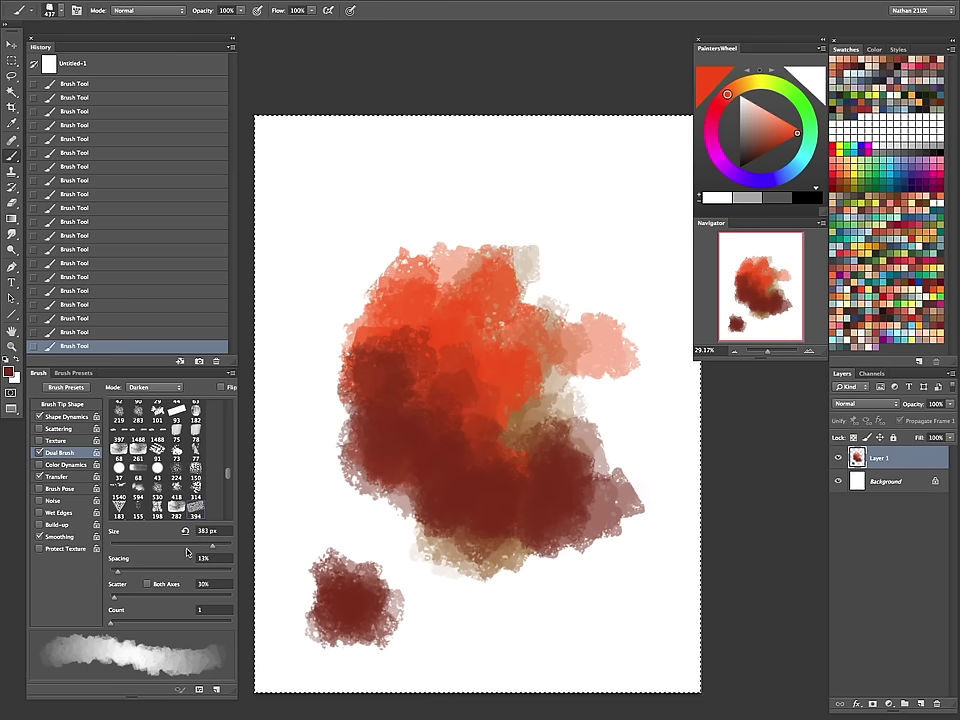
# Step: Save the customized sponge brush as a new tool preset named "_dry block2", without including the color
pyautogui.moveTo(227, 481); pyautogui.dragTo(230, 487)
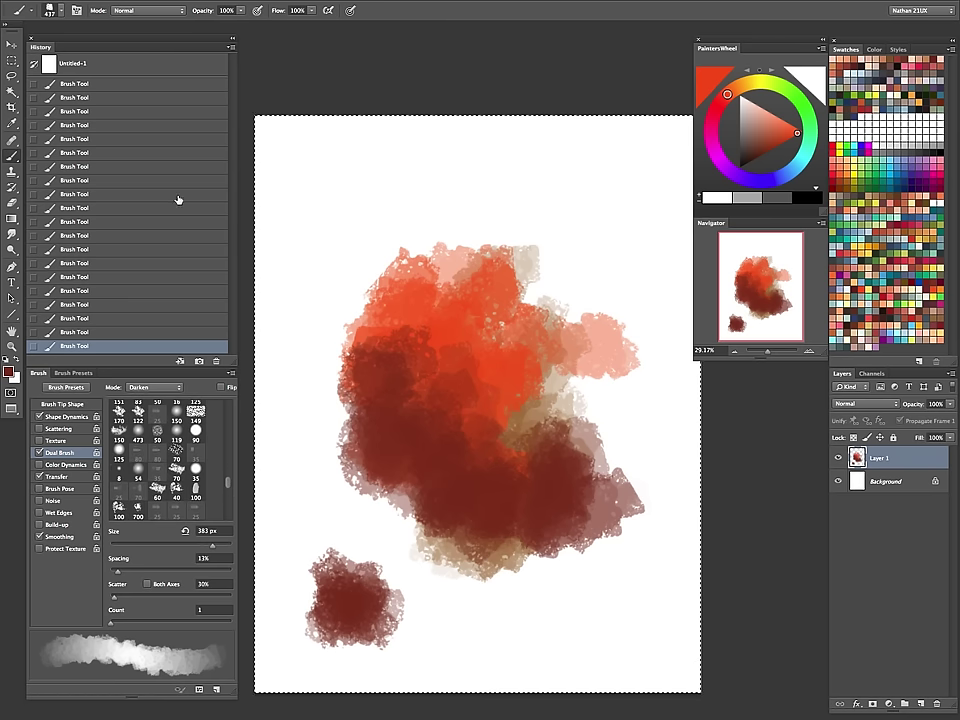
pyautogui.click(22, 11)
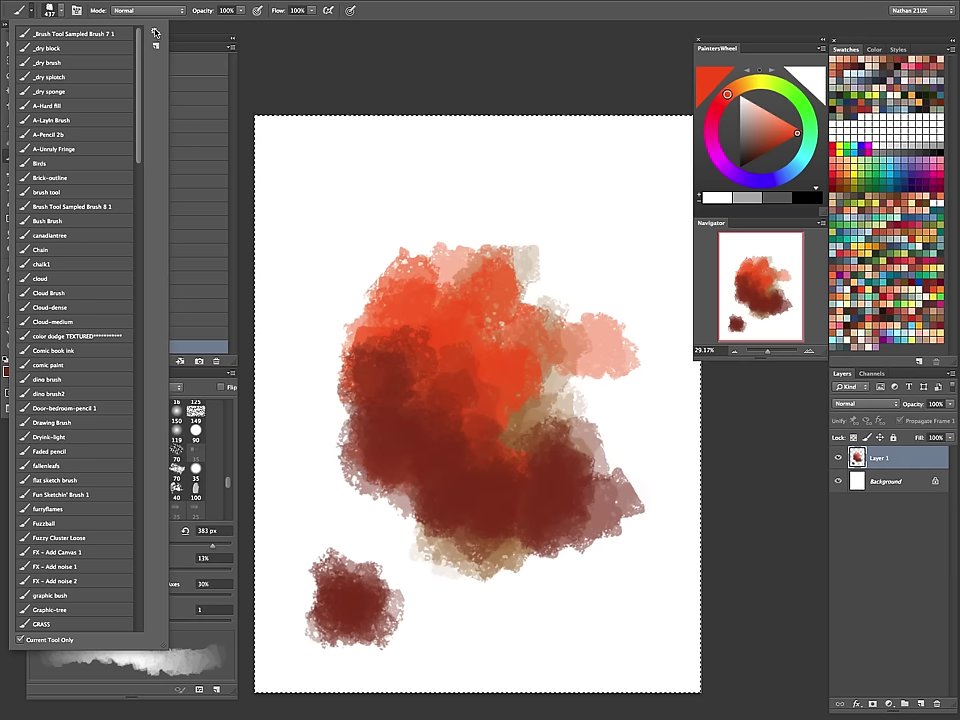
pyautogui.click(155, 32)
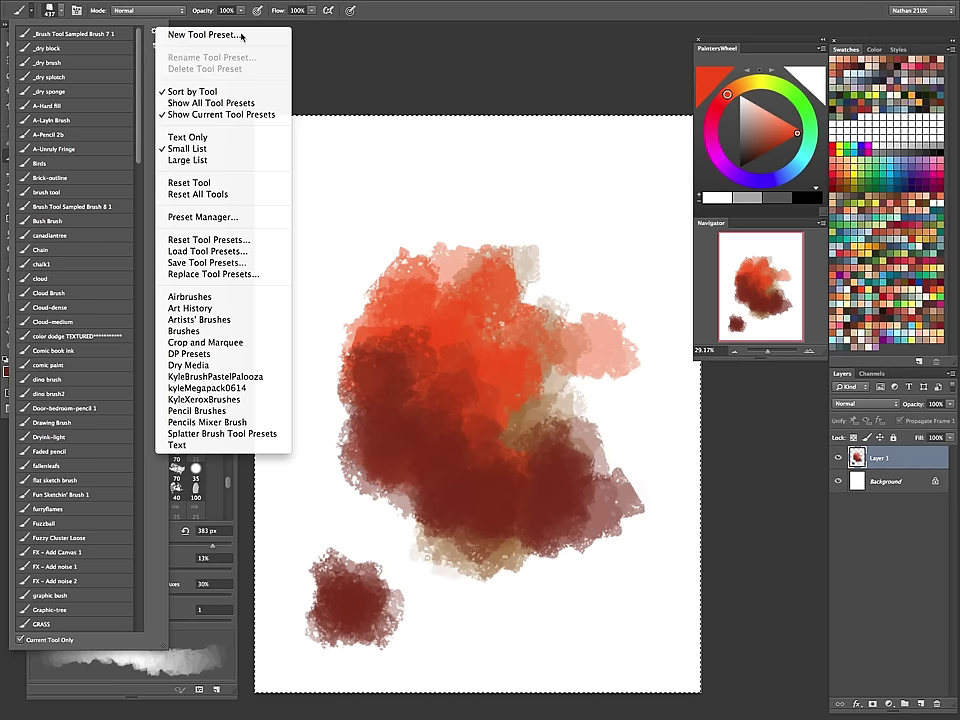
pyautogui.click(241, 36)
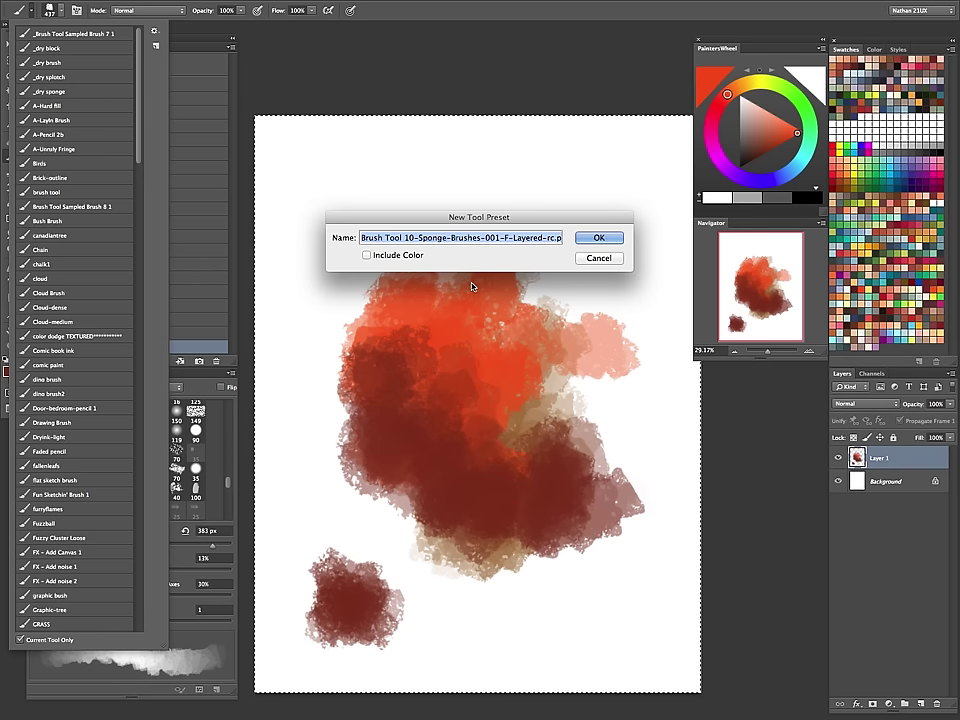
pyautogui.write('_dry')
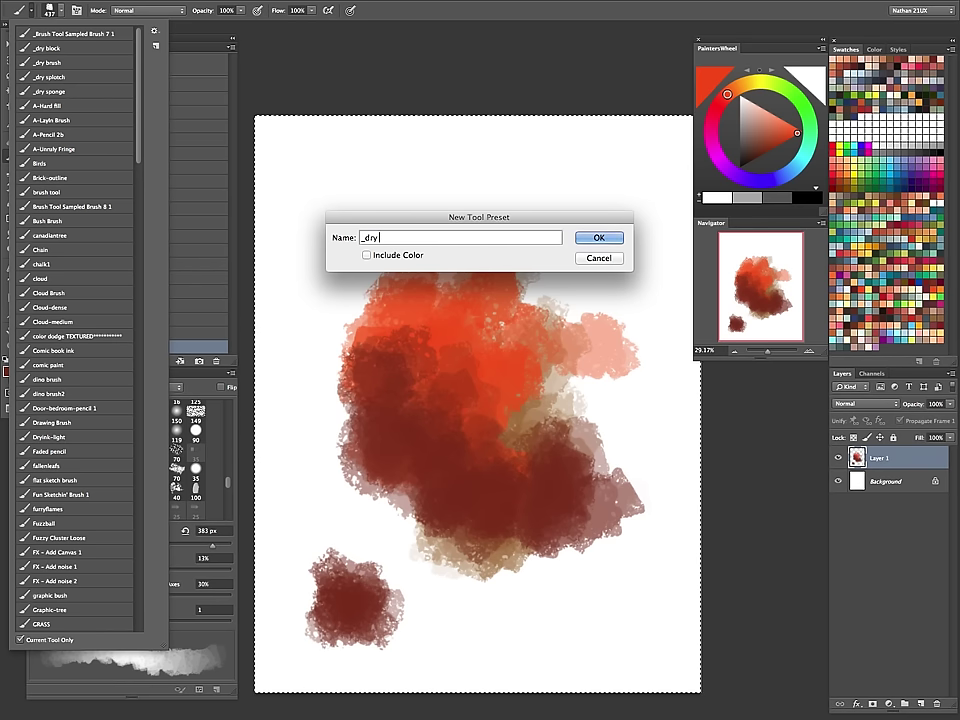
pyautogui.write(' bloc')
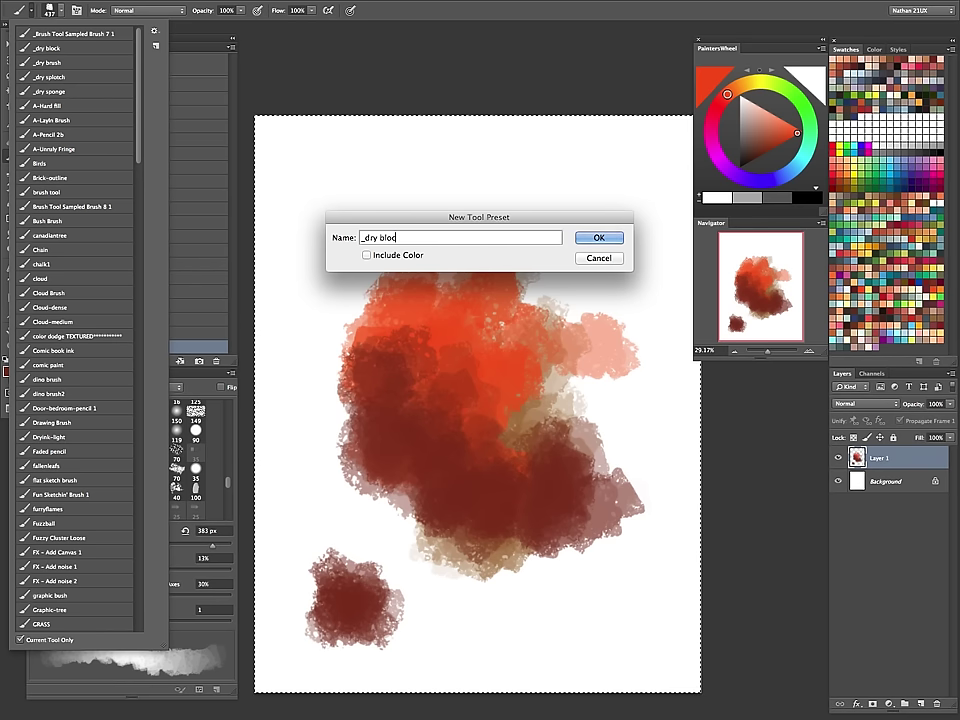
pyautogui.write('k2')
pyautogui.press('Return')
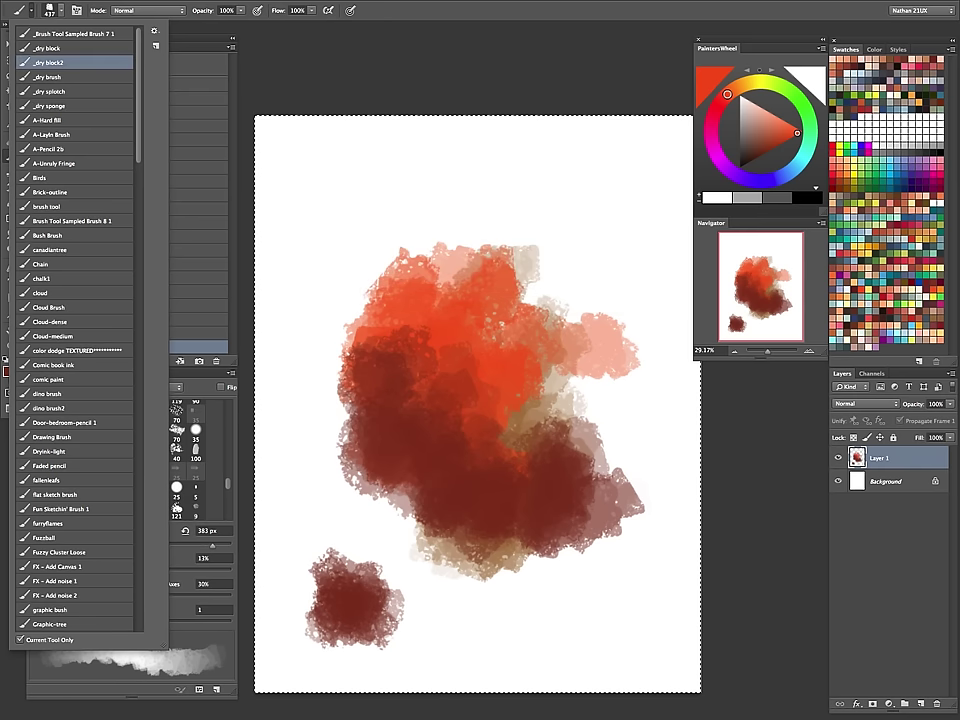
# Step: Choose the "_dry block" tool preset and paint dark red comparison strokes above, left and right of the red patch
pyautogui.click(50, 47)
pyautogui.moveTo(386, 228)
pyautogui.mouseDown()
pyautogui.moveTo(448, 224)
pyautogui.moveTo(584, 189)
pyautogui.moveTo(542, 220)
pyautogui.moveTo(566, 243)
pyautogui.moveTo(666, 198)
pyautogui.moveTo(477, 247)
pyautogui.mouseUp()
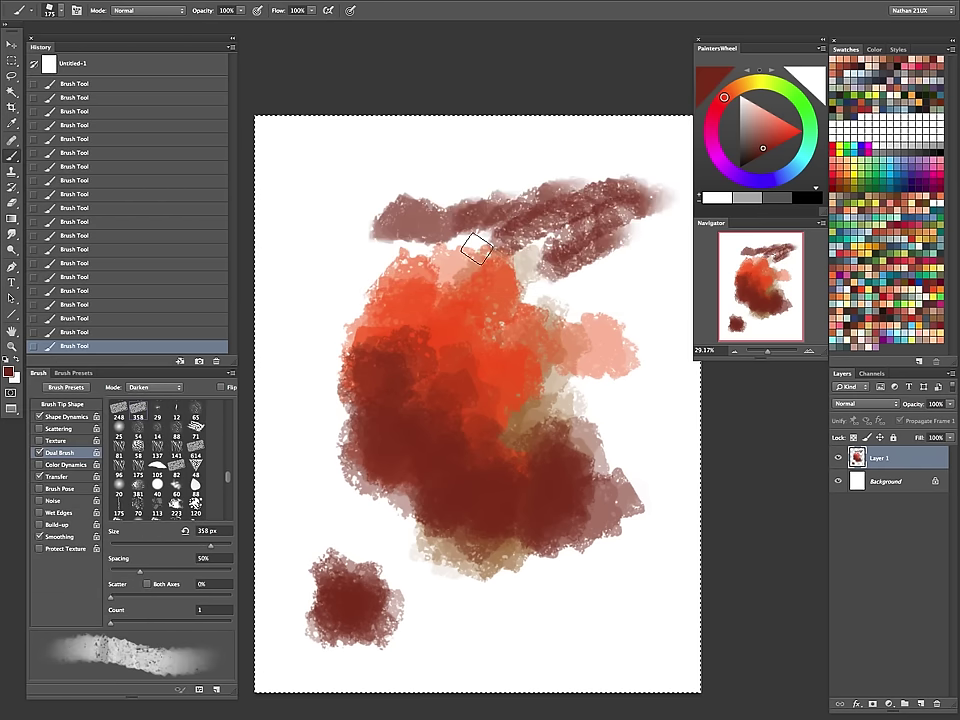
pyautogui.moveTo(335, 172)
pyautogui.mouseDown()
pyautogui.moveTo(317, 201)
pyautogui.moveTo(339, 214)
pyautogui.moveTo(317, 302)
pyautogui.moveTo(325, 367)
pyautogui.mouseUp()
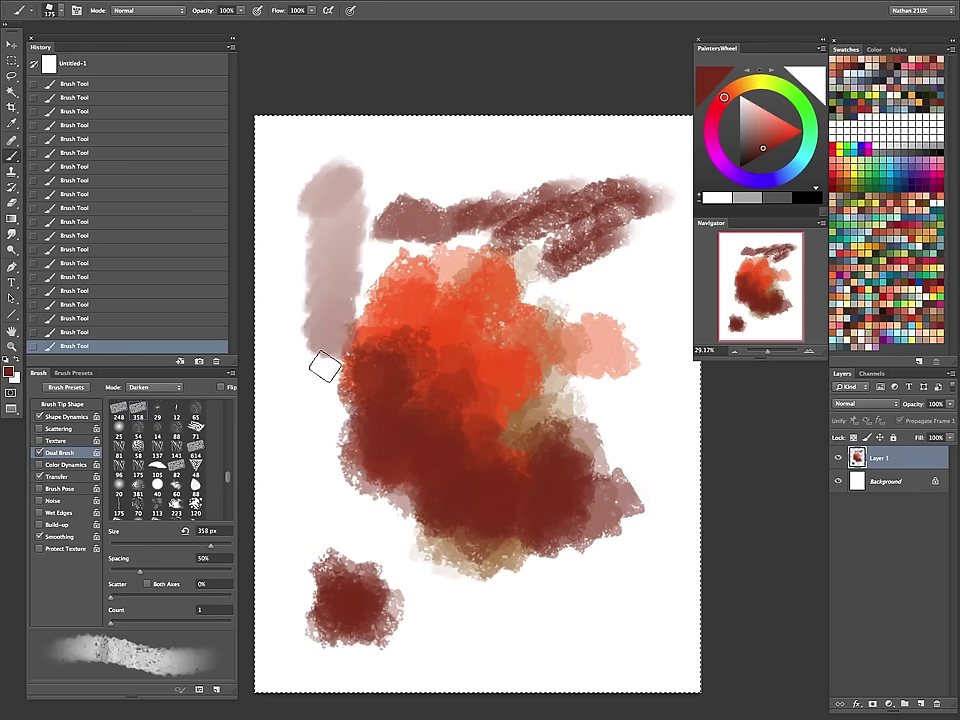
pyautogui.moveTo(322, 172)
pyautogui.mouseDown()
pyautogui.moveTo(300, 440)
pyautogui.moveTo(424, 159)
pyautogui.moveTo(634, 163)
pyautogui.mouseUp()
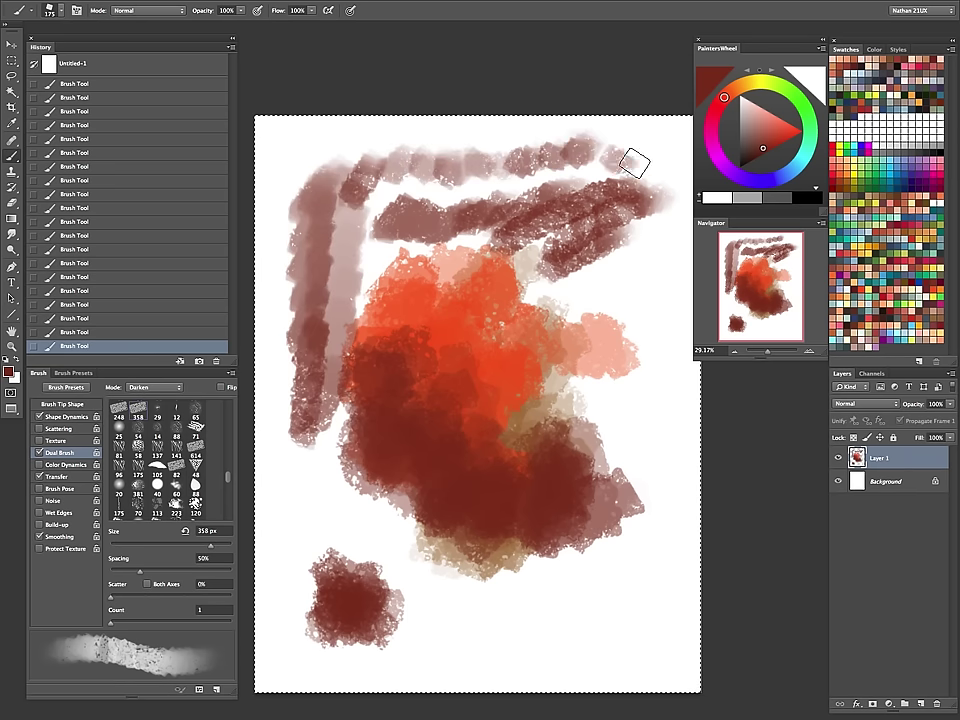
pyautogui.moveTo(600, 288)
pyautogui.mouseDown()
pyautogui.moveTo(632, 296)
pyautogui.moveTo(607, 293)
pyautogui.moveTo(640, 318)
pyautogui.moveTo(607, 329)
pyautogui.mouseUp()
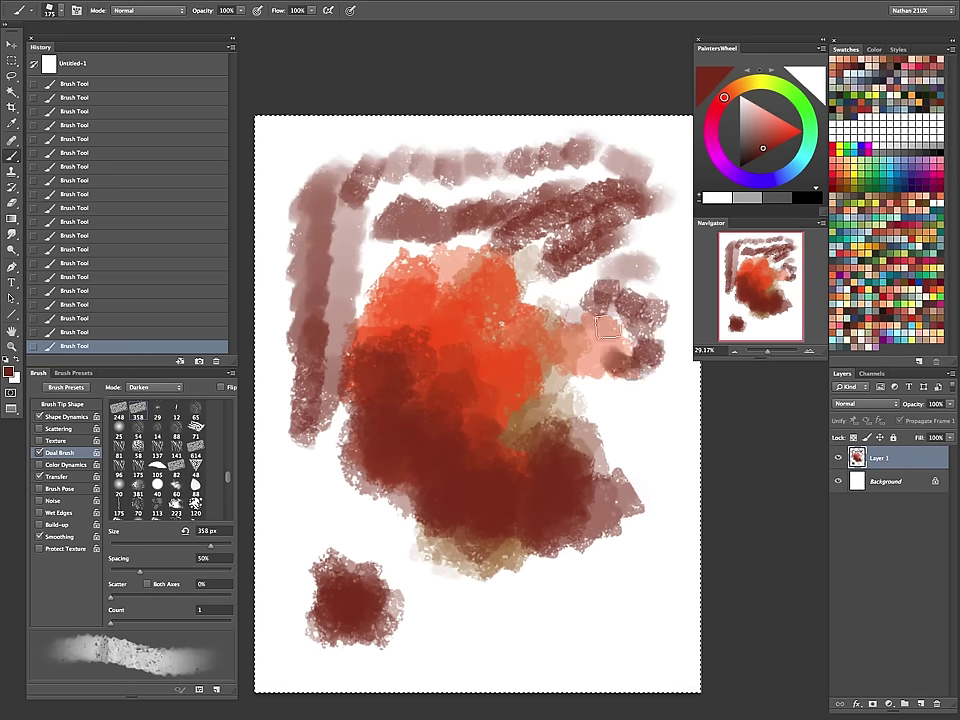
# Step: Choose the "_dry block2" tool preset and paint broad dark red texture down the right side of the patch
pyautogui.click(49, 10)
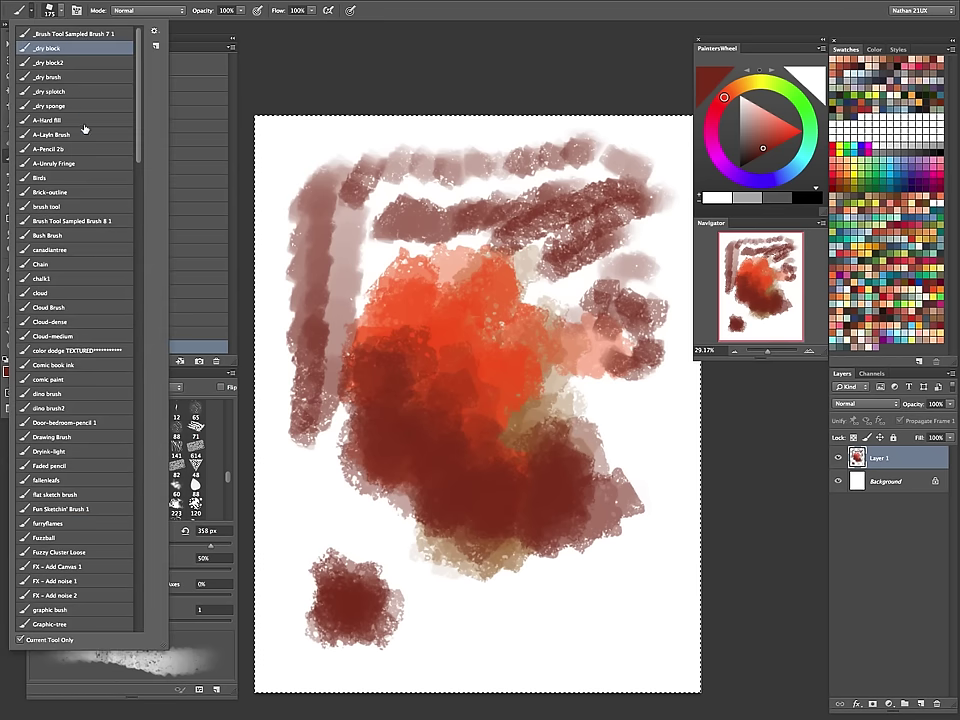
pyautogui.click(142, 65)
pyautogui.click(483, 12)
pyautogui.moveTo(550, 325); pyautogui.dragTo(590, 290)
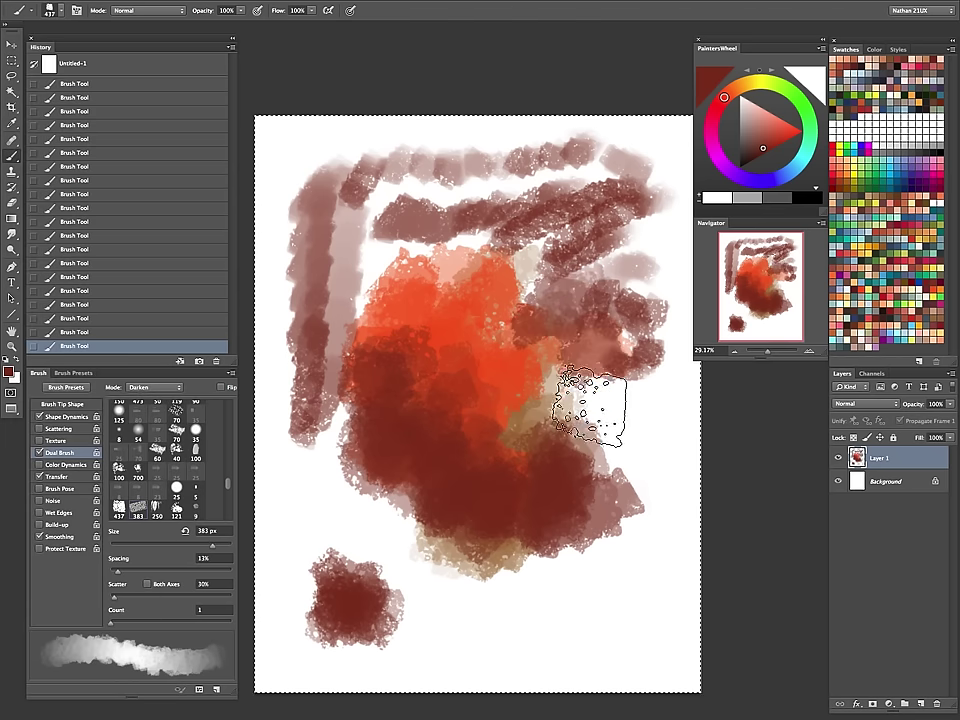
pyautogui.moveTo(589, 411)
pyautogui.mouseDown()
pyautogui.moveTo(626, 462)
pyautogui.moveTo(595, 510)
pyautogui.moveTo(610, 528)
pyautogui.mouseUp()
# Step: With the brush reduced to 175 px, paint dark red test strokes along the canvas's left and lower areas, and clear the whole layer
pyautogui.press('[')
pyautogui.press('[')
pyautogui.press('[')
pyautogui.press('[')
pyautogui.press('[')
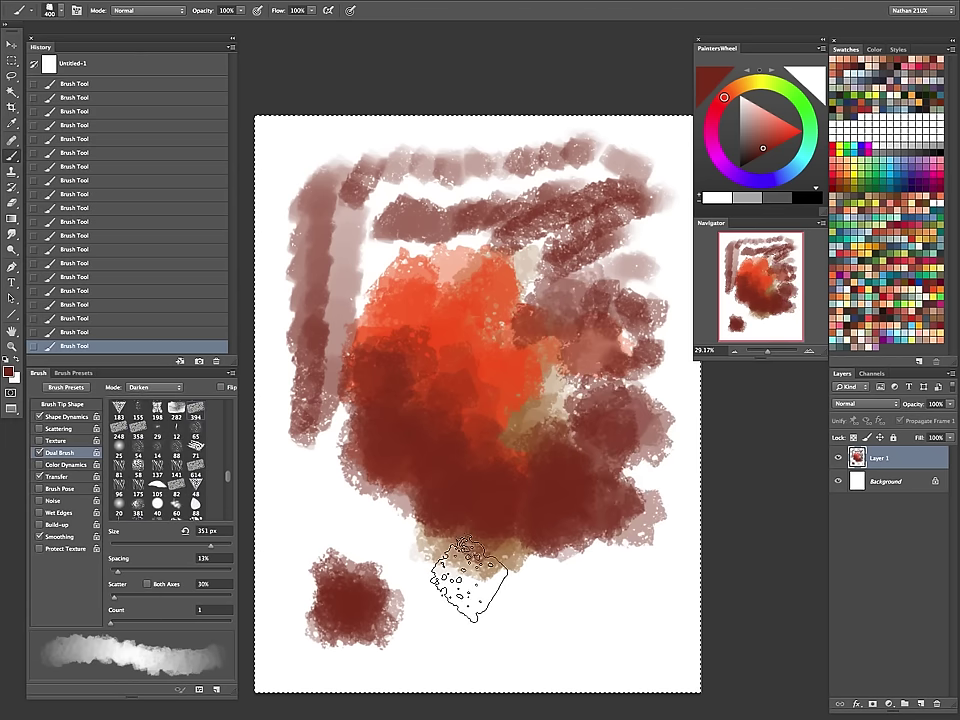
pyautogui.moveTo(330, 521)
pyautogui.mouseDown()
pyautogui.moveTo(364, 524)
pyautogui.moveTo(388, 548)
pyautogui.mouseUp()
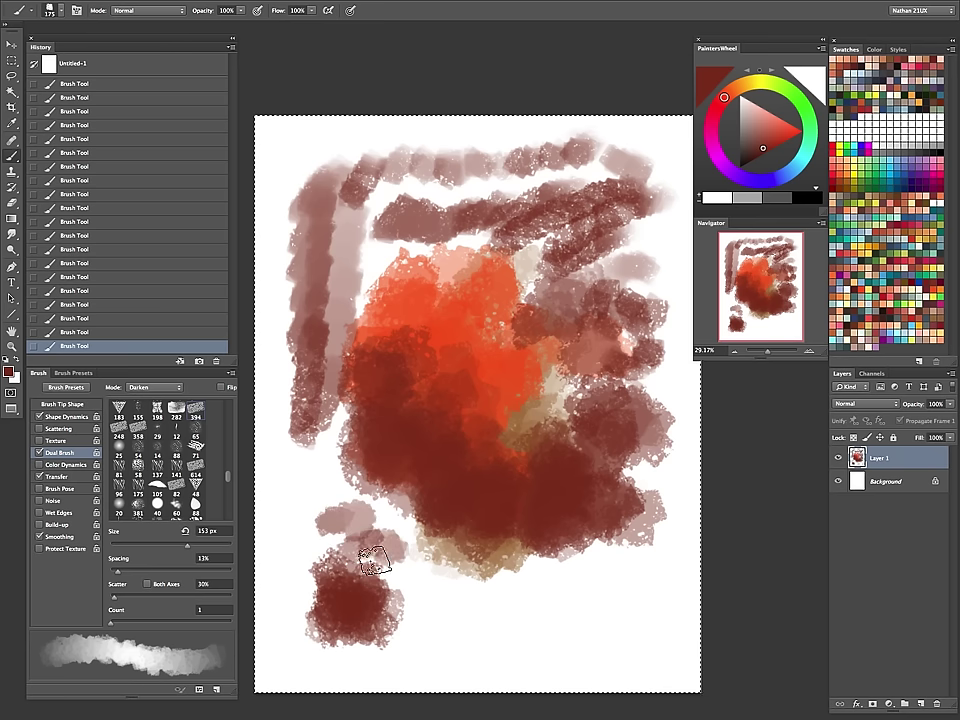
pyautogui.moveTo(280, 170)
pyautogui.mouseDown()
pyautogui.moveTo(274, 578)
pyautogui.moveTo(288, 356)
pyautogui.moveTo(280, 546)
pyautogui.moveTo(302, 450)
pyautogui.moveTo(288, 585)
pyautogui.moveTo(327, 452)
pyautogui.moveTo(343, 322)
pyautogui.moveTo(321, 505)
pyautogui.moveTo(351, 487)
pyautogui.moveTo(354, 520)
pyautogui.moveTo(415, 553)
pyautogui.moveTo(446, 592)
pyautogui.moveTo(496, 619)
pyautogui.moveTo(551, 597)
pyautogui.moveTo(534, 625)
pyautogui.moveTo(586, 625)
pyautogui.moveTo(628, 588)
pyautogui.moveTo(575, 625)
pyautogui.mouseUp()
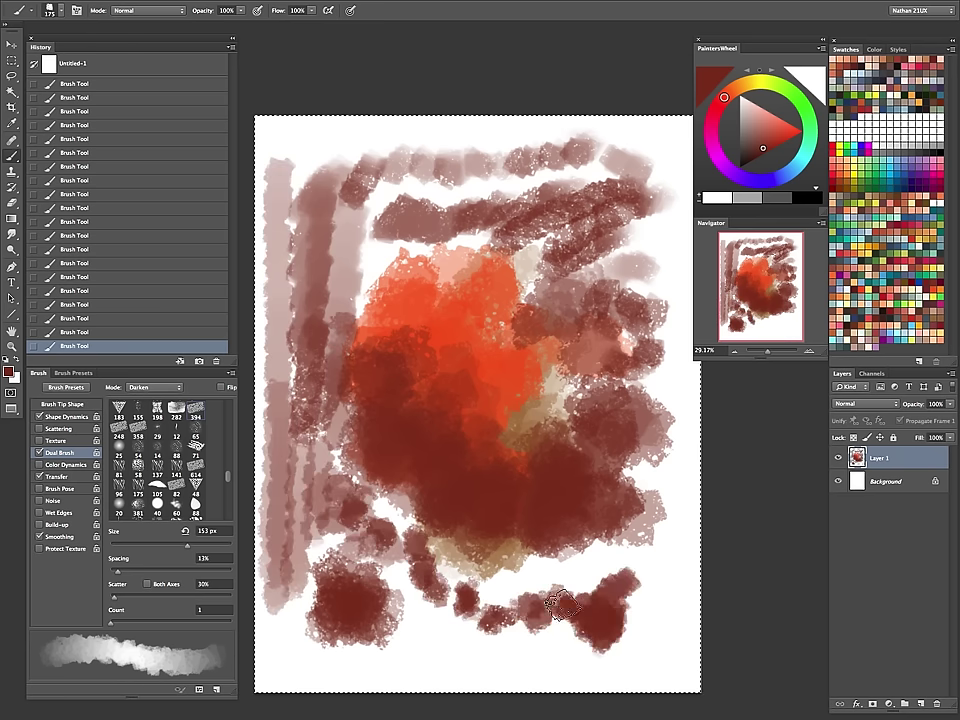
pyautogui.hotkey('ctrl', 'a')
pyautogui.press('Delete')
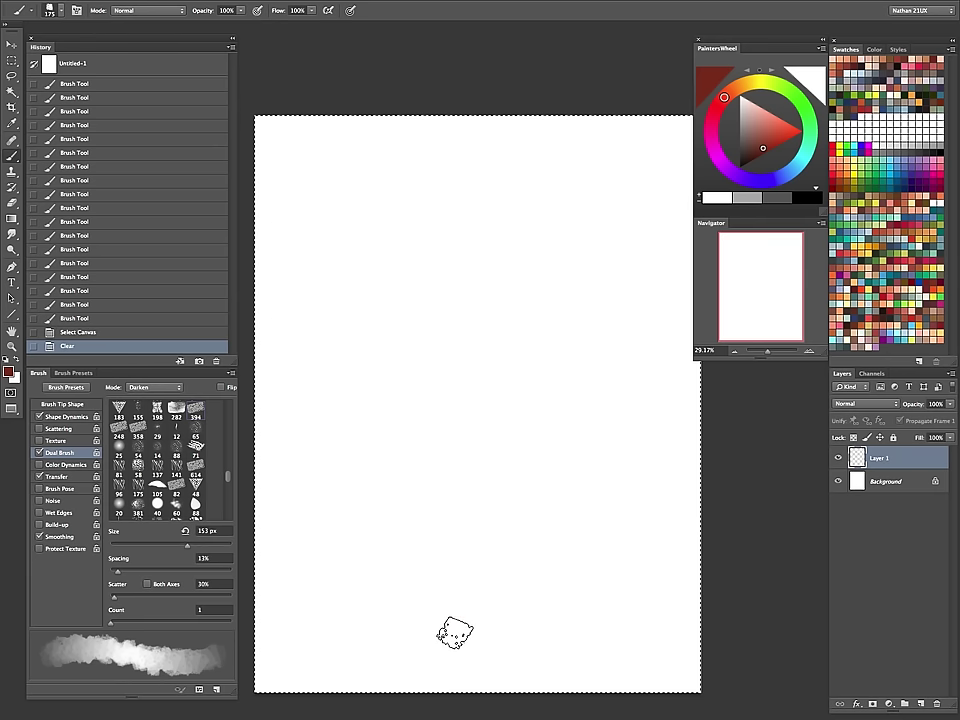